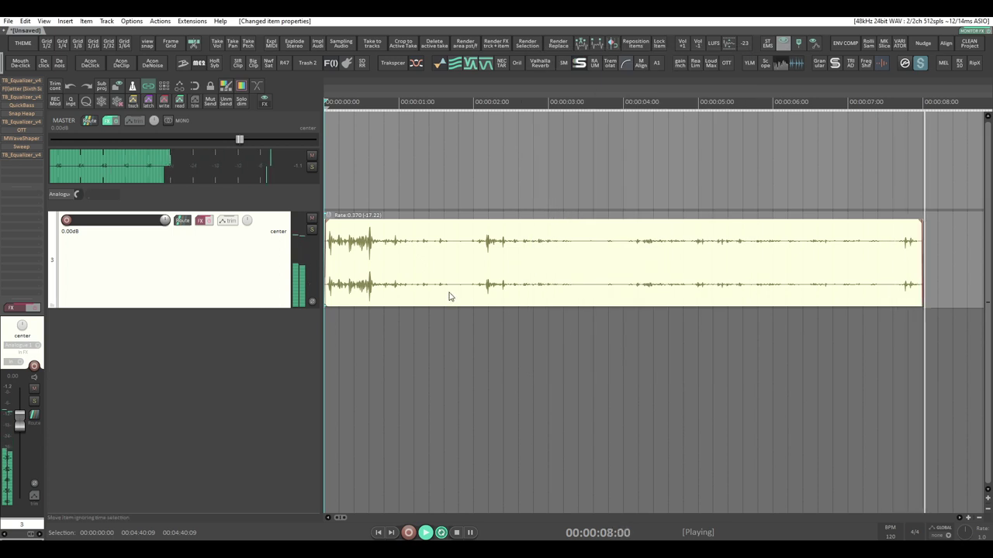
Set the time selection to the audio item, and open track 3's FX chain with its effects enabled.
key(t)
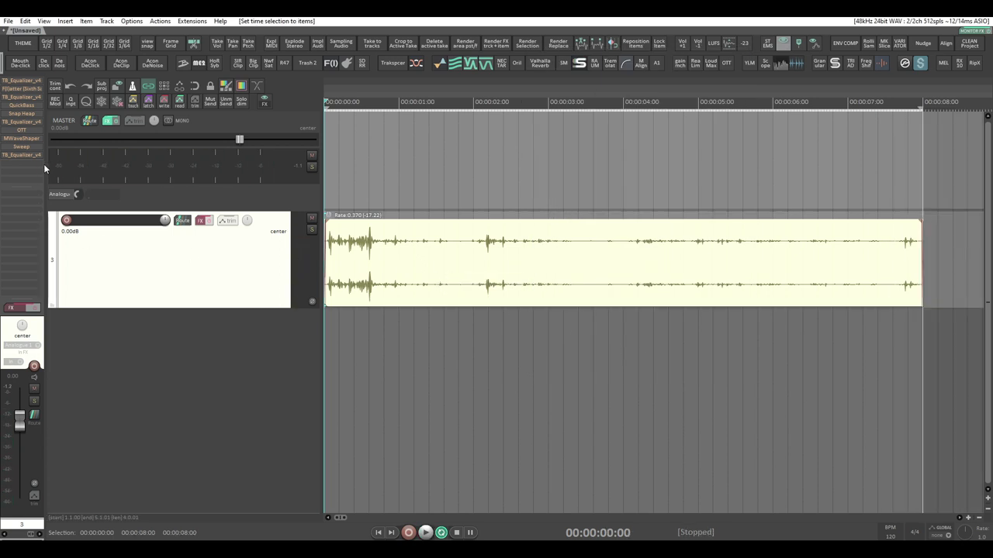
click(200, 221)
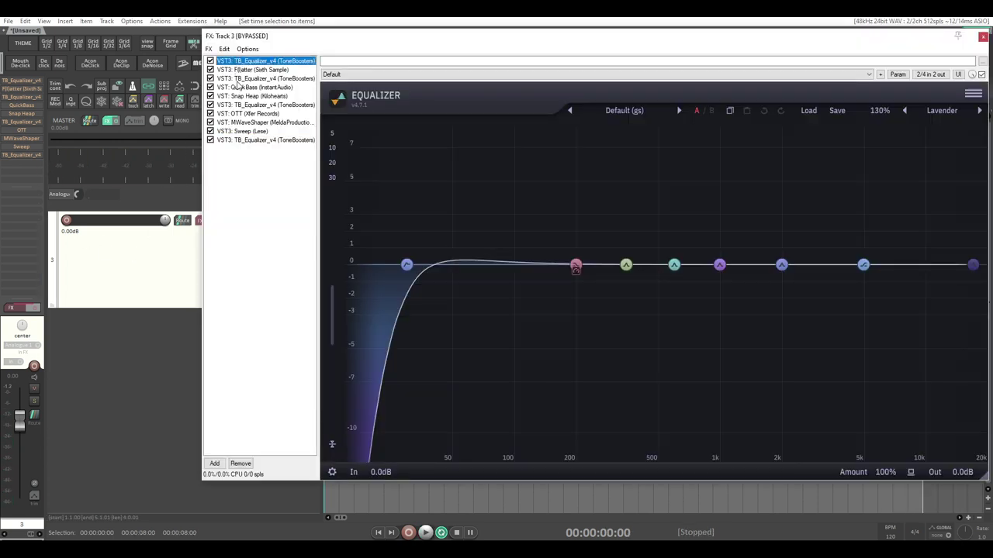
drag(286, 38, 335, 41)
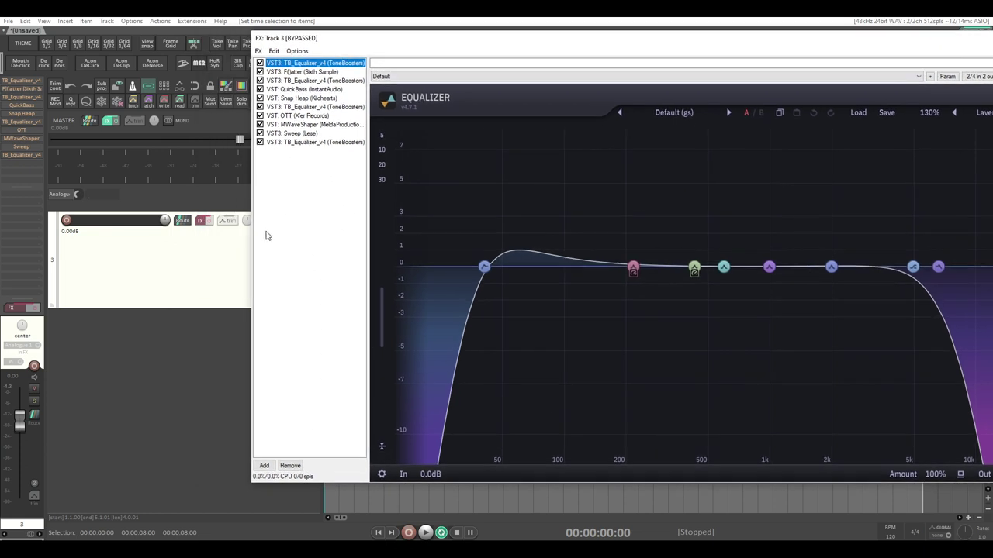
click(206, 229)
Bypass every plugin in track 3's FX chain except the first TB_Equalizer_v4.
drag(293, 239, 307, 43)
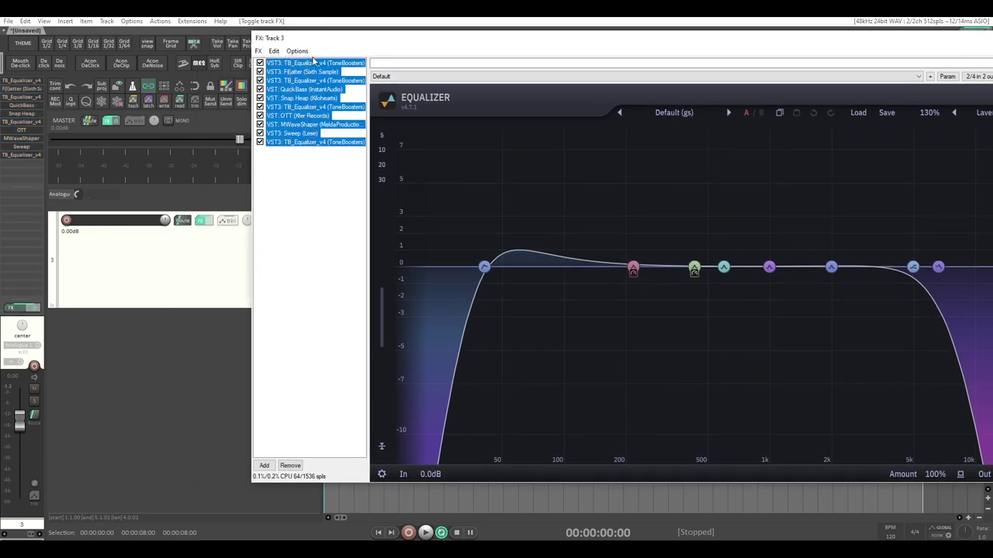
key(ctrl+b)
click(260, 63)
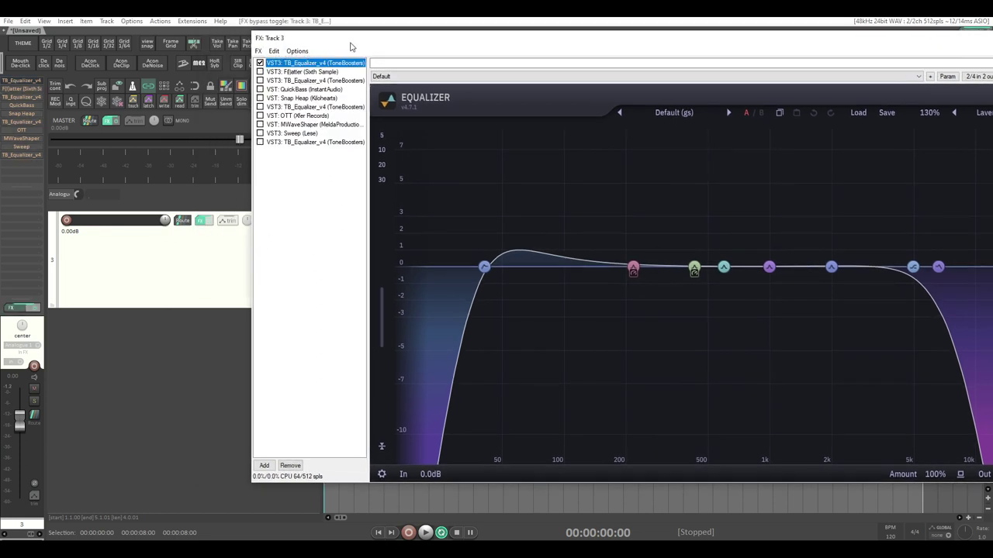
drag(350, 47, 293, 65)
Play the item through the first equalizer and audition its 432 Hz dynamic band in solo and in the full mix.
key(space)
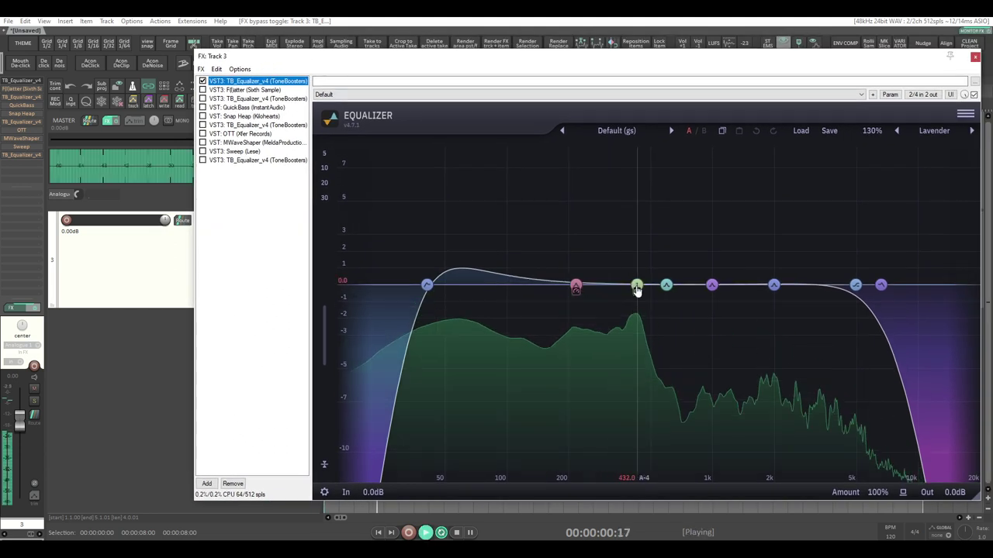
click(636, 287)
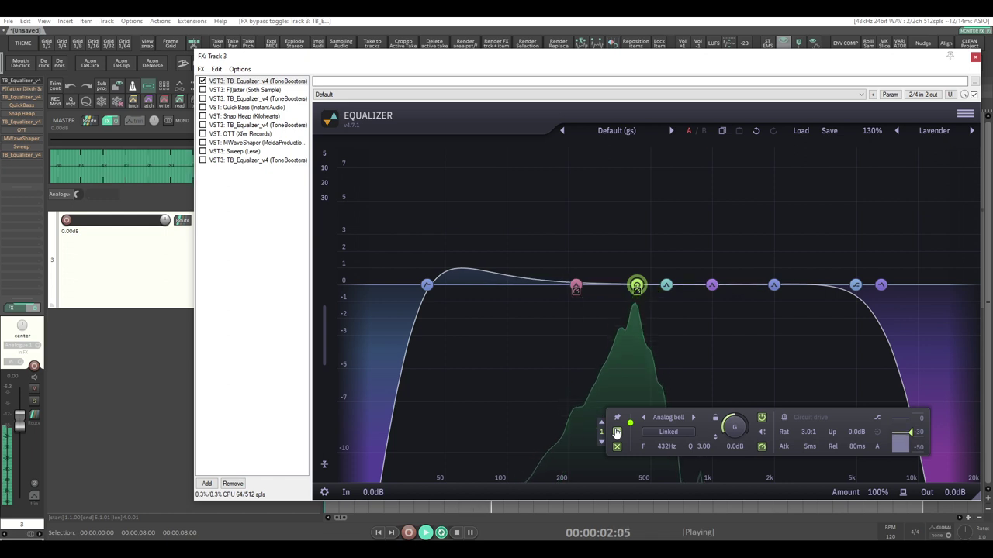
click(616, 432)
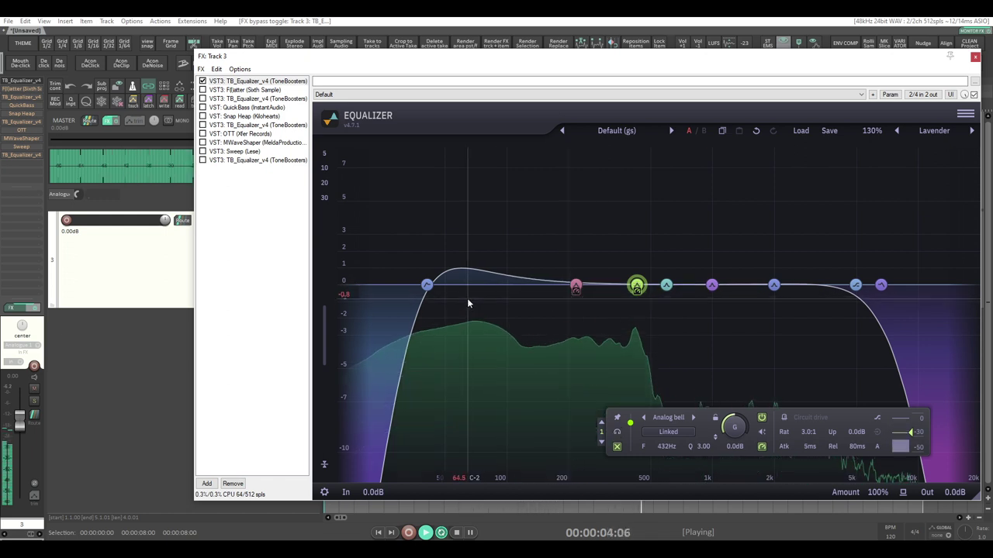
key(space)
key(space)
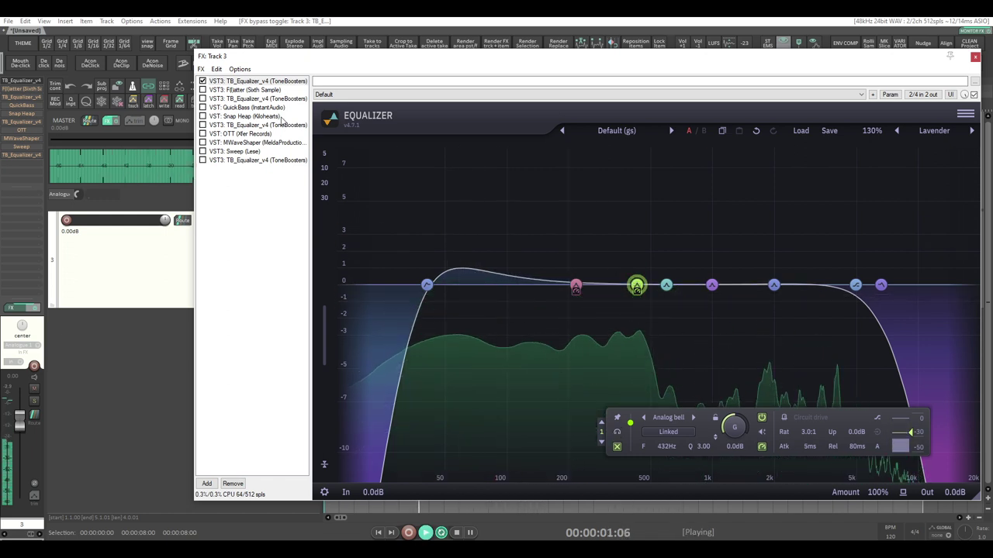
key(space)
Enable F(l)atter in the FX chain and audition its low band below 95 Hz in solo.
click(202, 90)
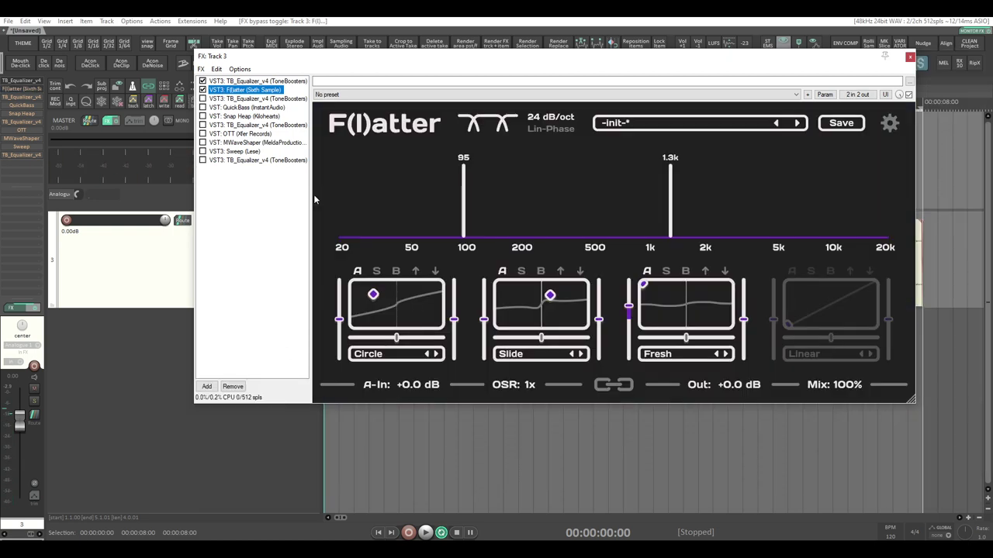
key(space)
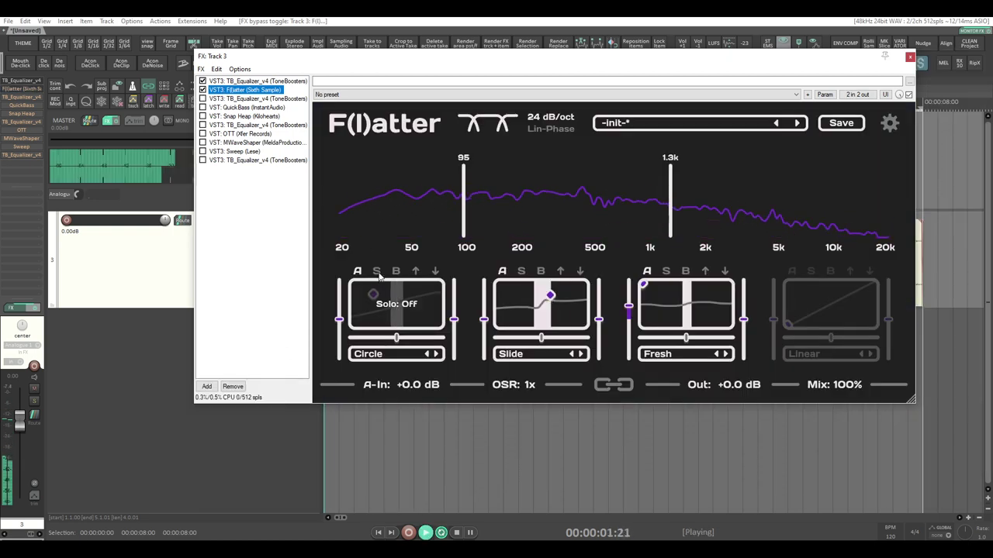
click(378, 275)
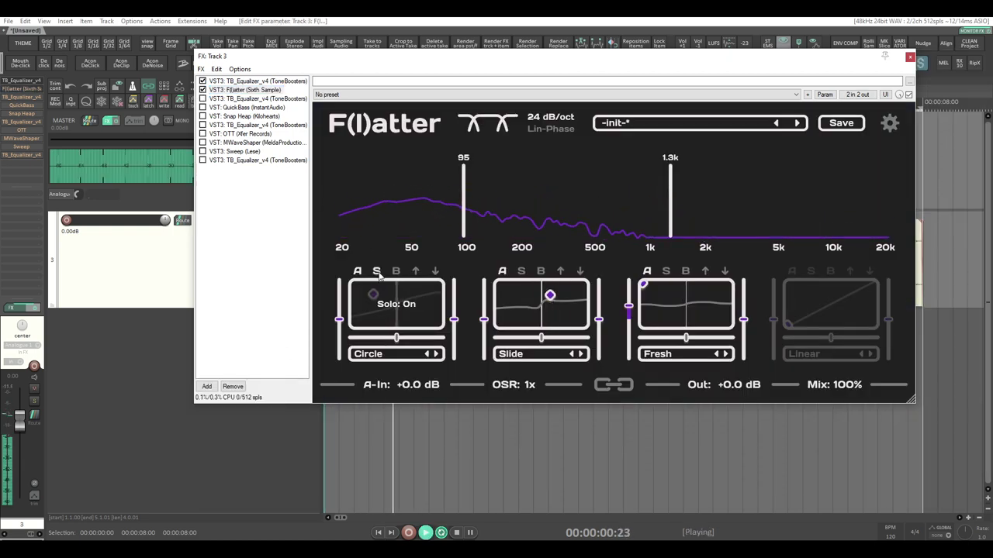
key(space)
Audition F(l)atter's middle and high bands in solo, and replay the item with all bands unsoloed.
click(522, 271)
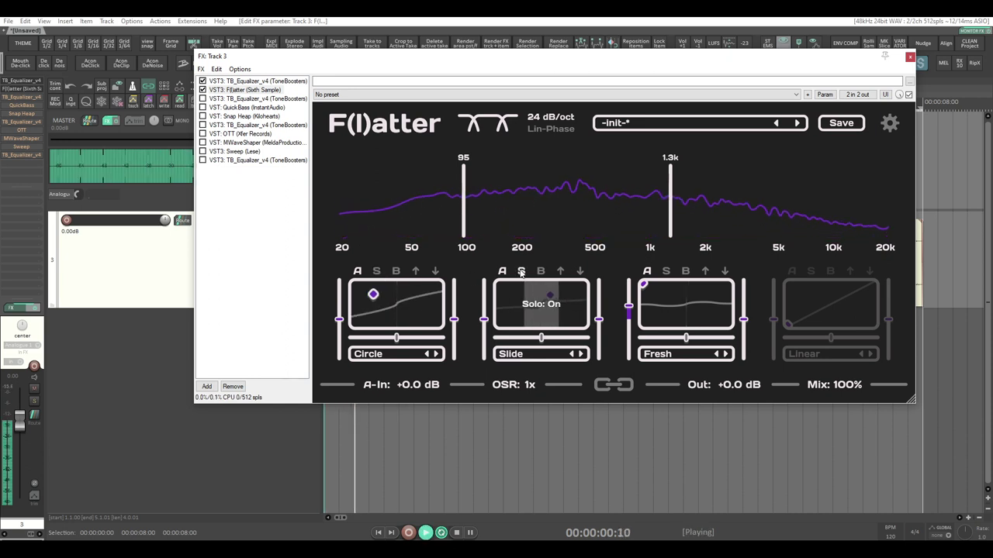
key(space)
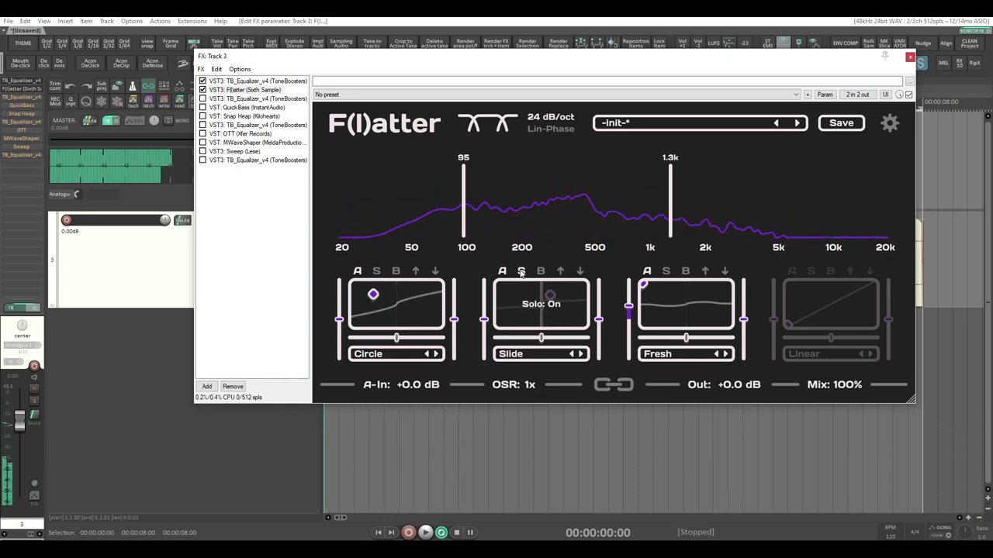
click(665, 271)
key(space)
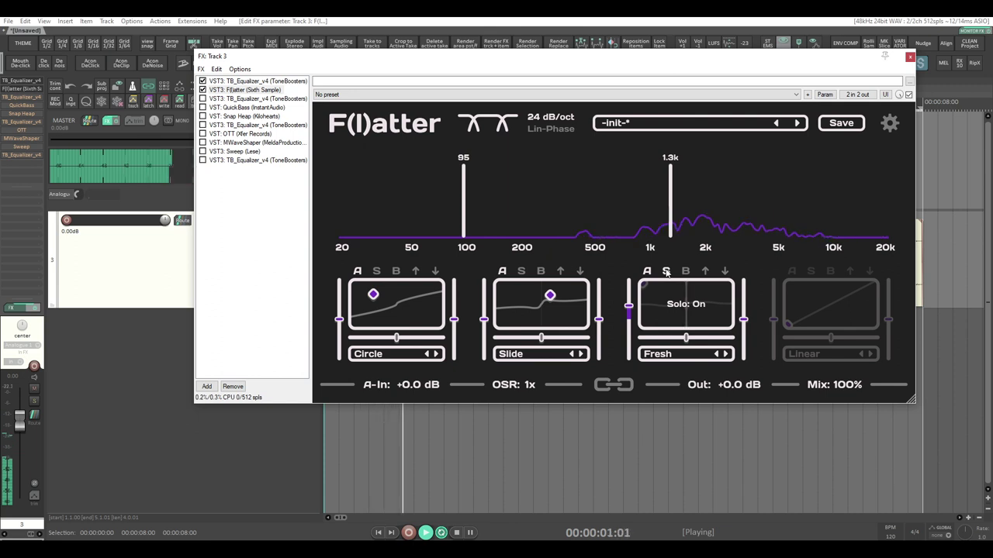
key(space)
click(666, 271)
key(space)
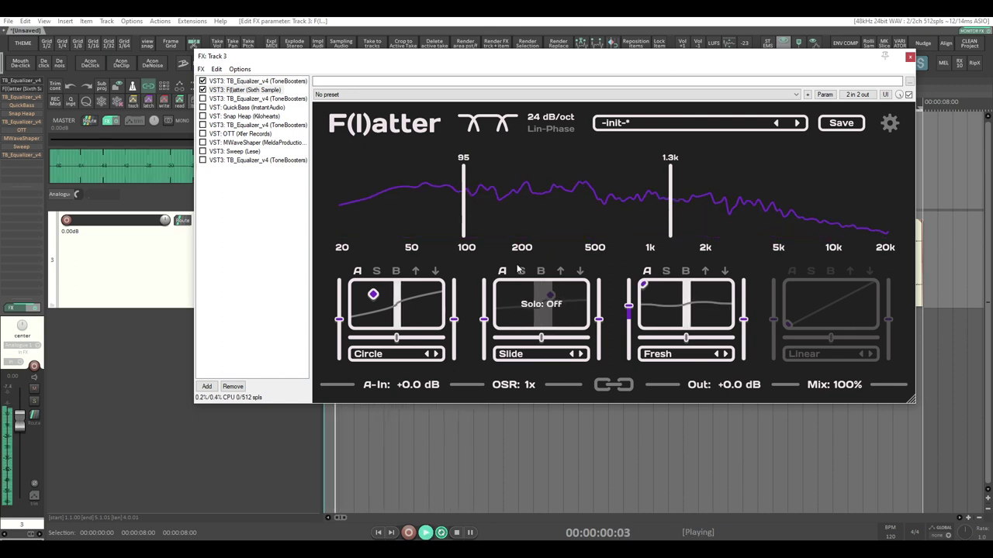
Enable the TB_Equalizer_v4 that follows F(l)atter and play the item through it.
click(239, 99)
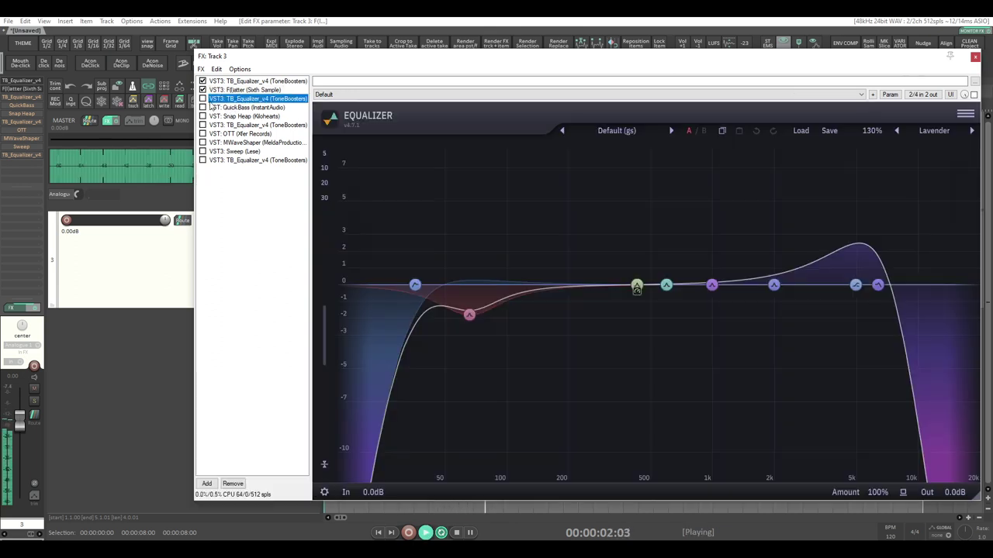
click(203, 99)
key(space)
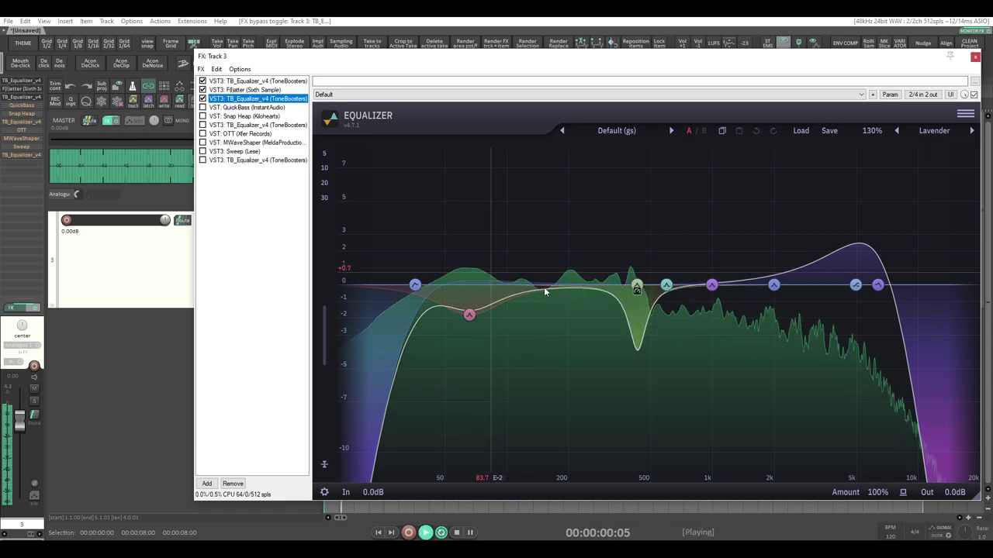
Solo the second equalizer's 432 Hz dynamic band for listening, and stop playback with the band unsoloed.
click(636, 286)
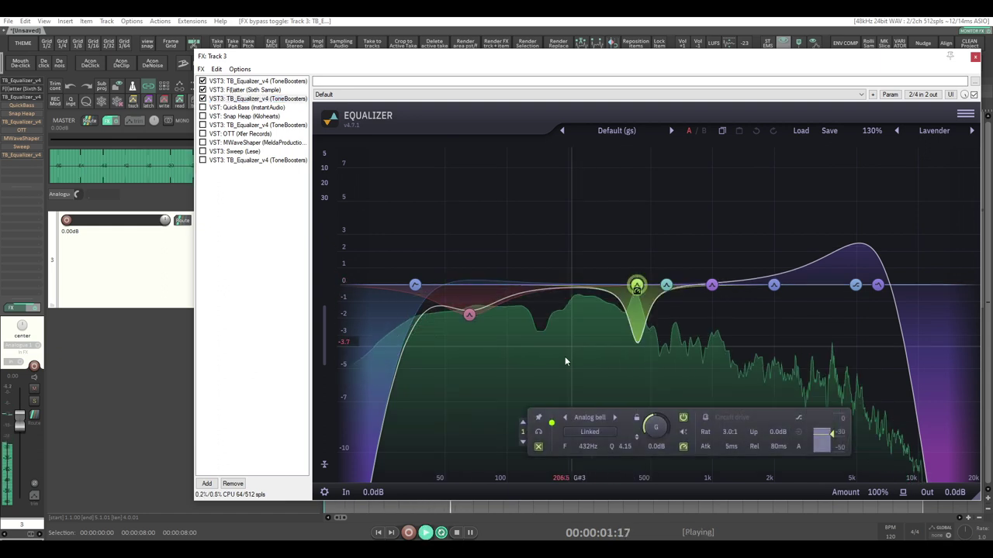
click(539, 433)
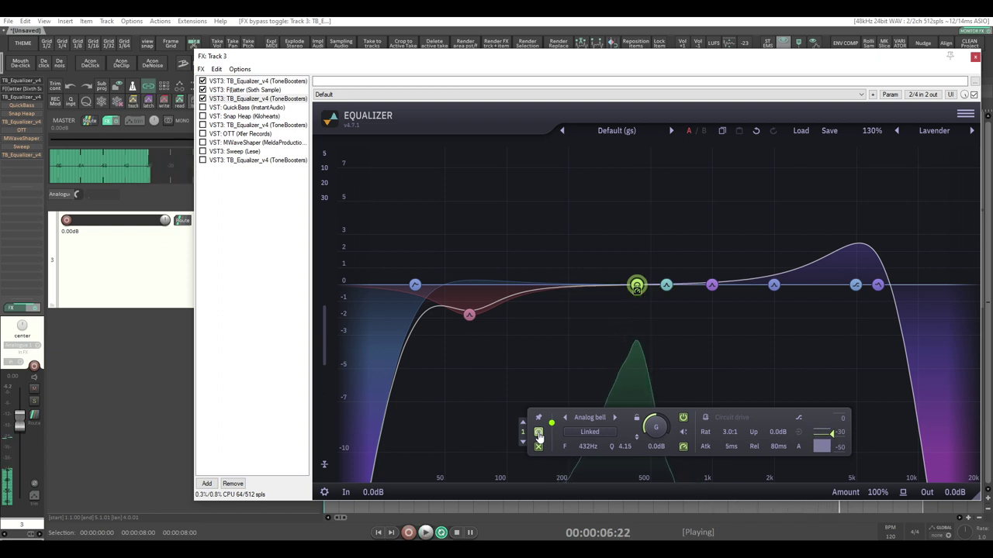
key(space)
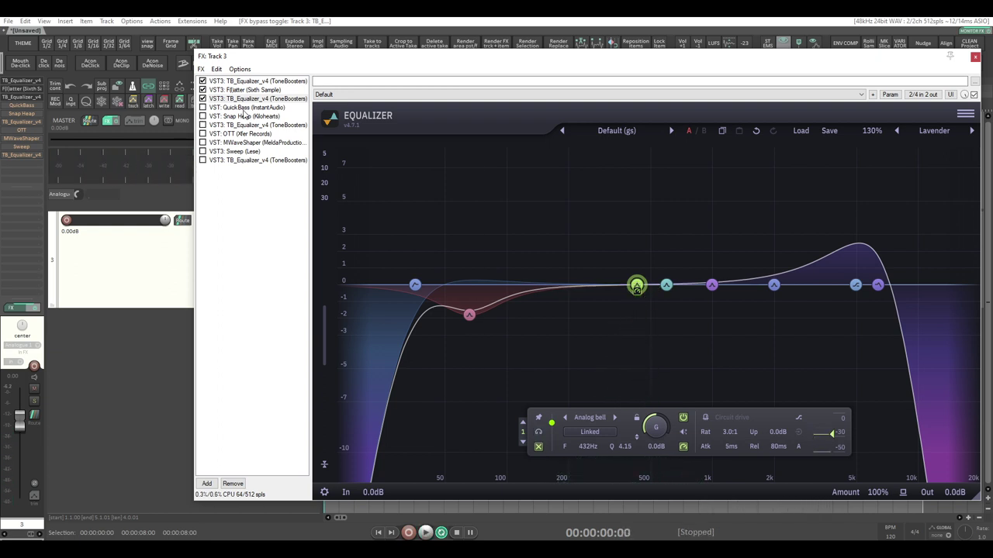
Enable QuickBass in the FX chain and play the item to compare the sound with its power off and on.
click(242, 107)
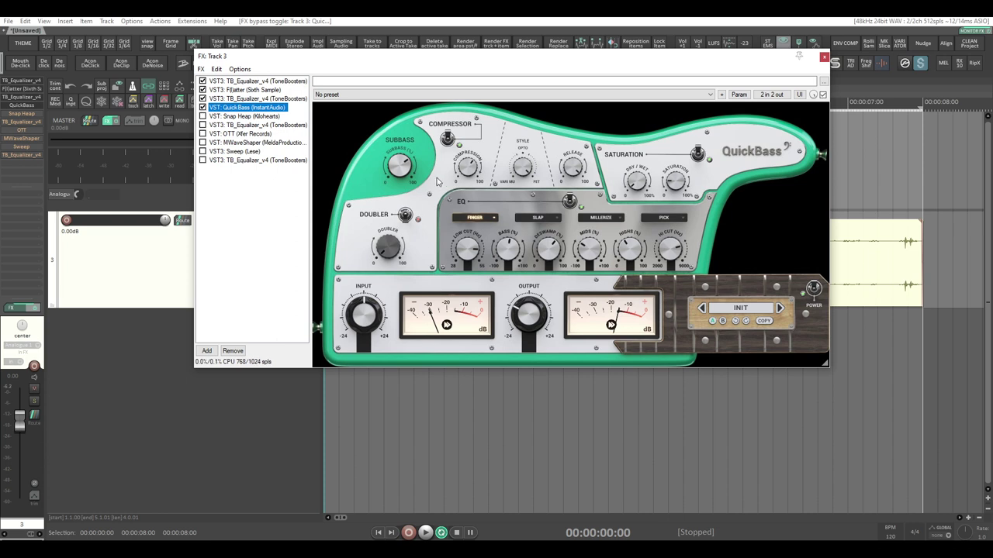
key(space)
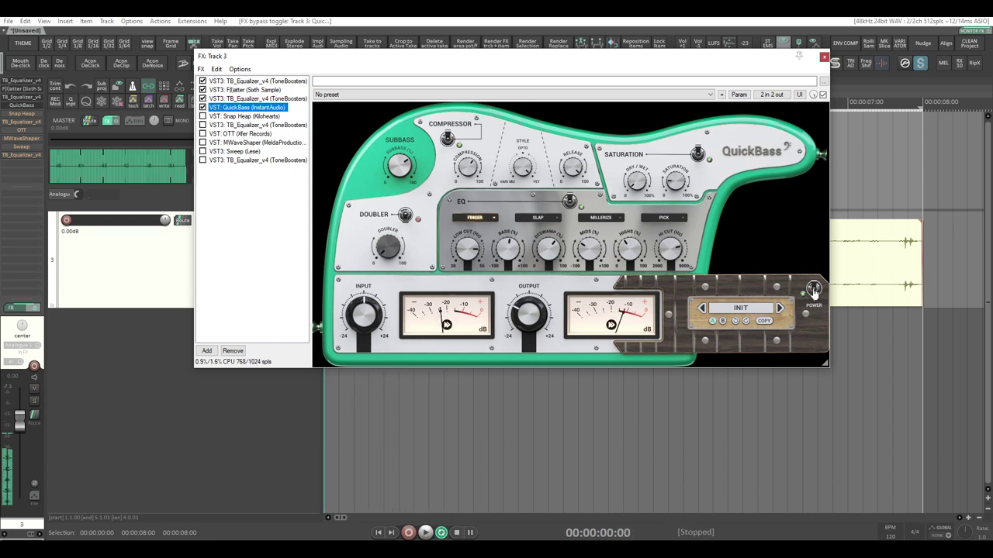
key(space)
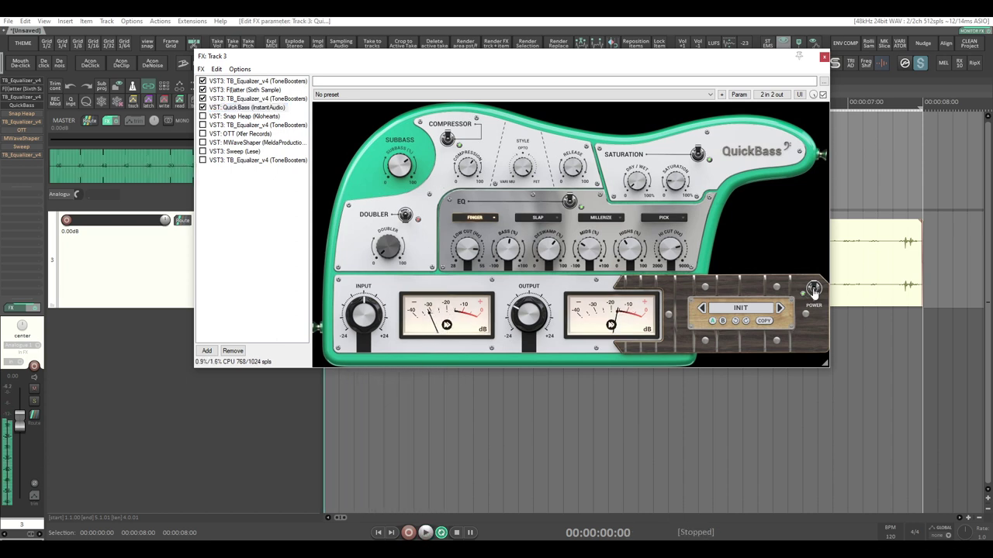
key(space)
key(space)
key(space)
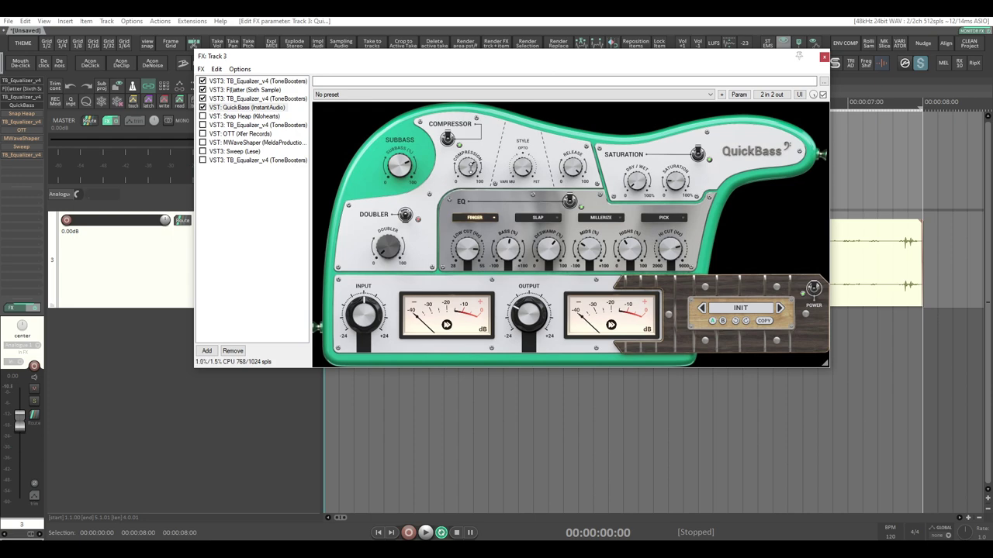
Replay the item to audition QuickBass's subbass, compressor and EQ controls, comparing the processed sound with the power-off sound.
key(space)
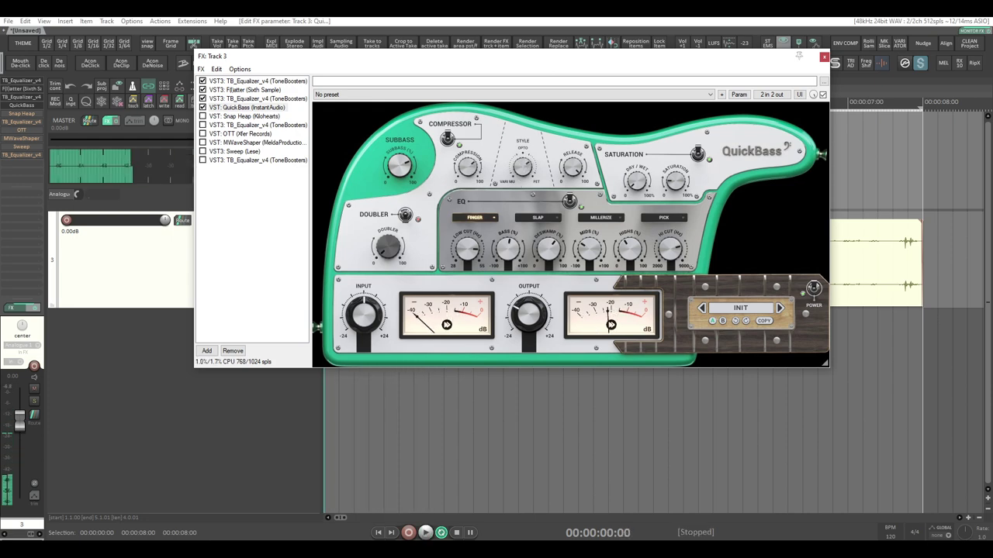
key(space)
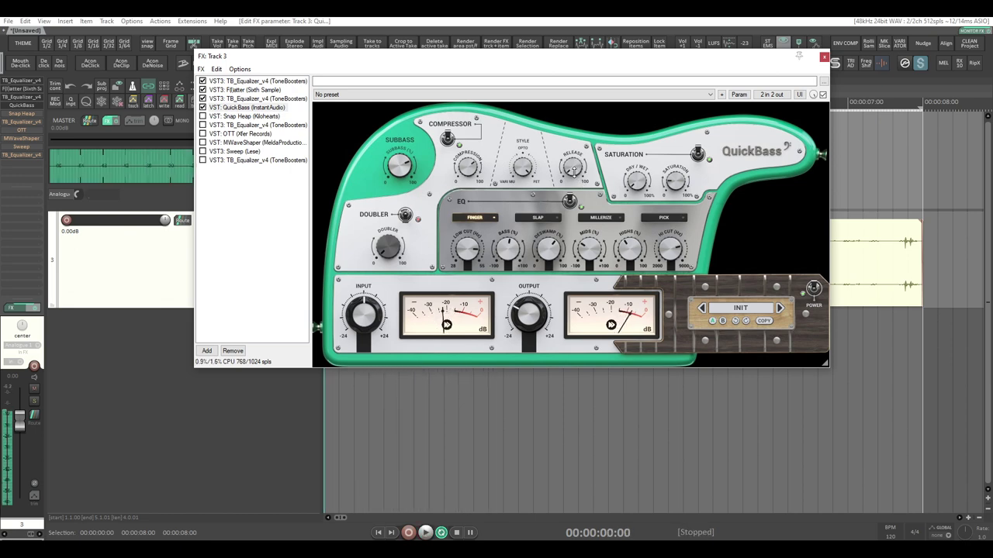
key(space)
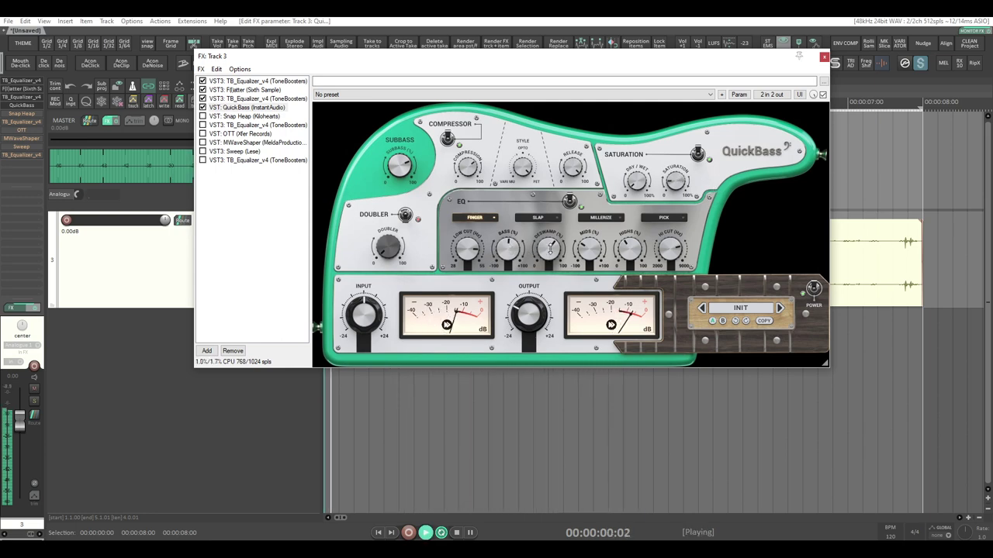
key(space)
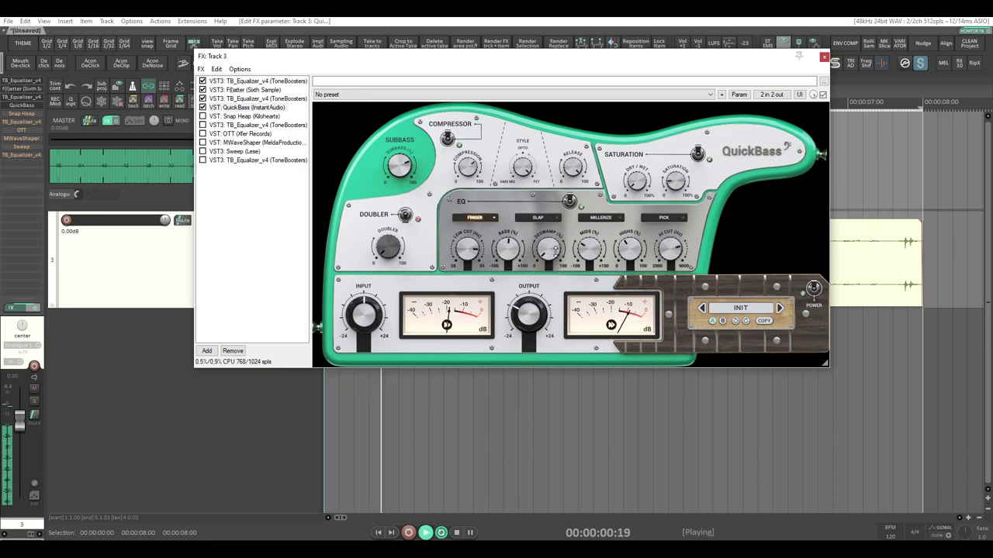
key(space)
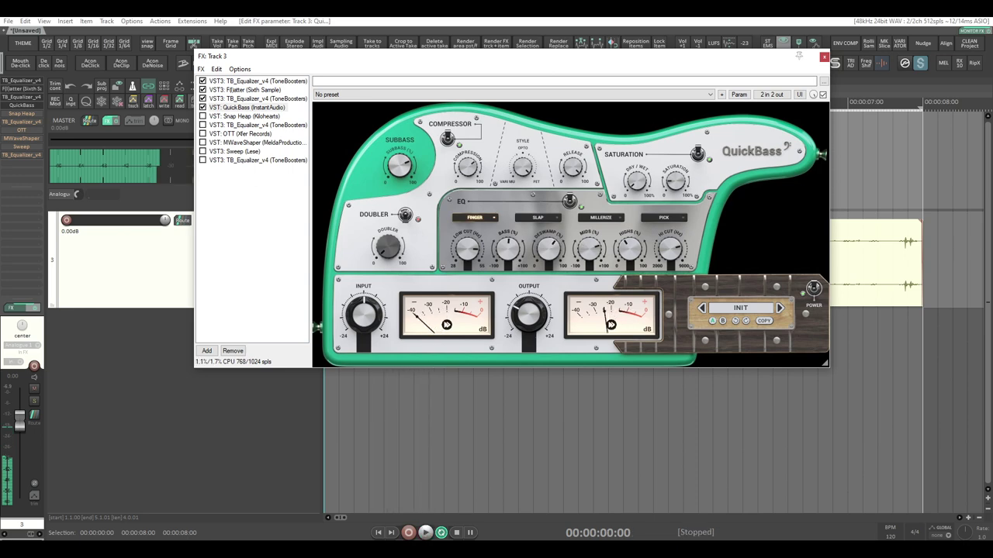
key(space)
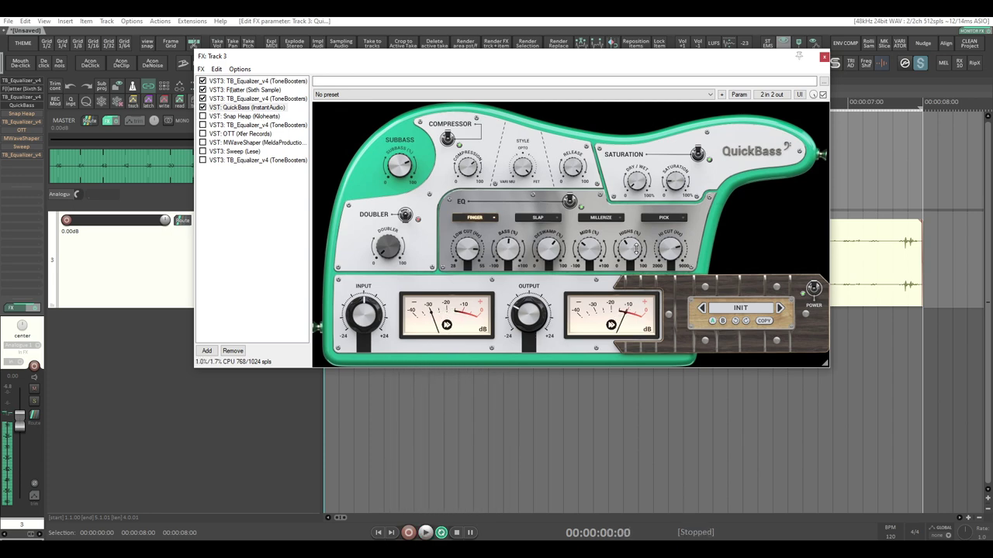
key(space)
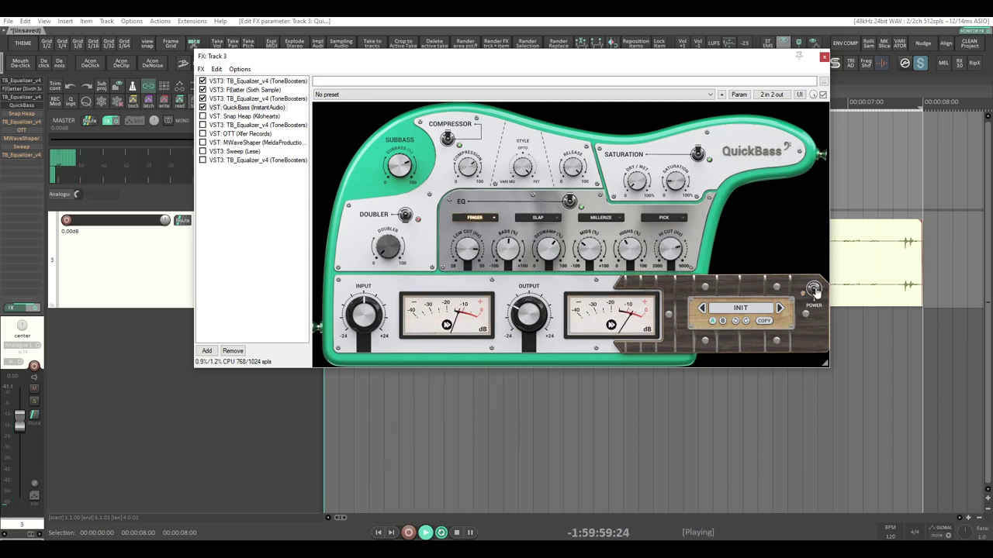
key(space)
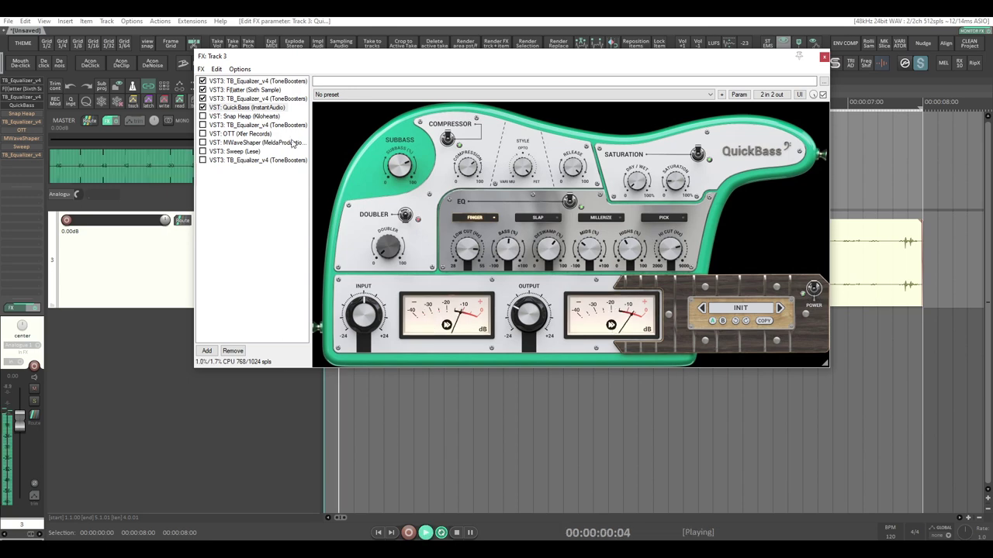
Open Snap Heap in the FX chain and enable it.
click(236, 116)
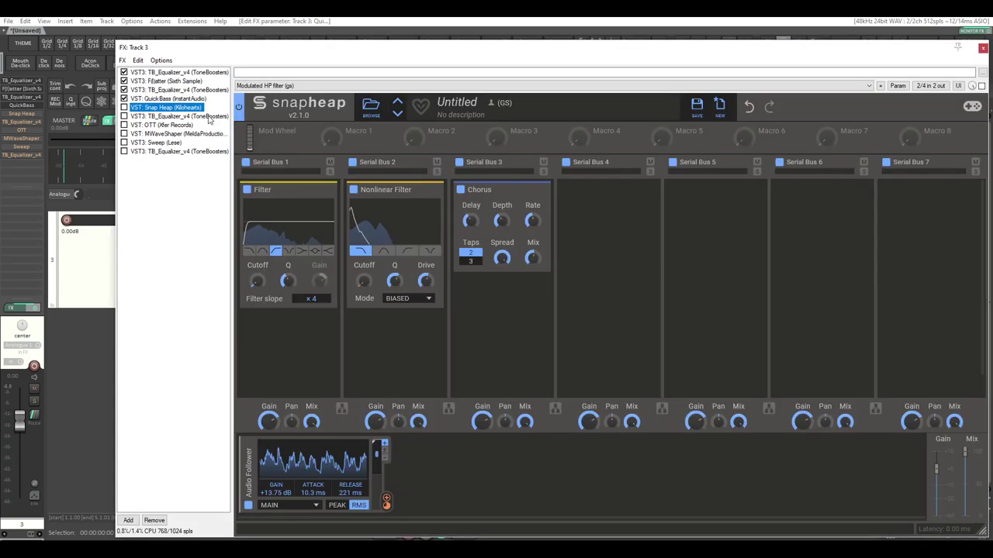
click(124, 107)
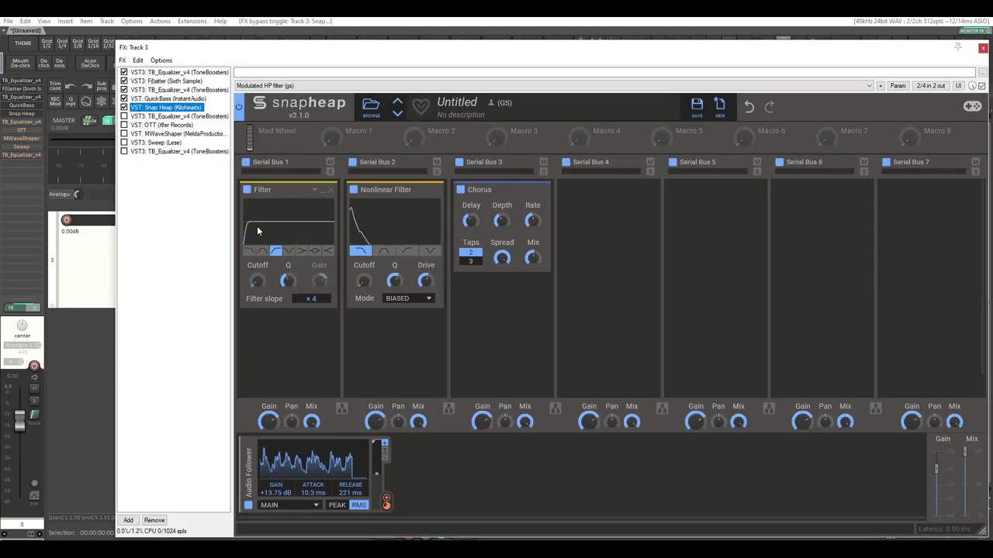
Play the item and assign Snap Heap's Audio Follower as modulation of the Nonlinear Filter's cutoff.
right_click(262, 283)
click(251, 266)
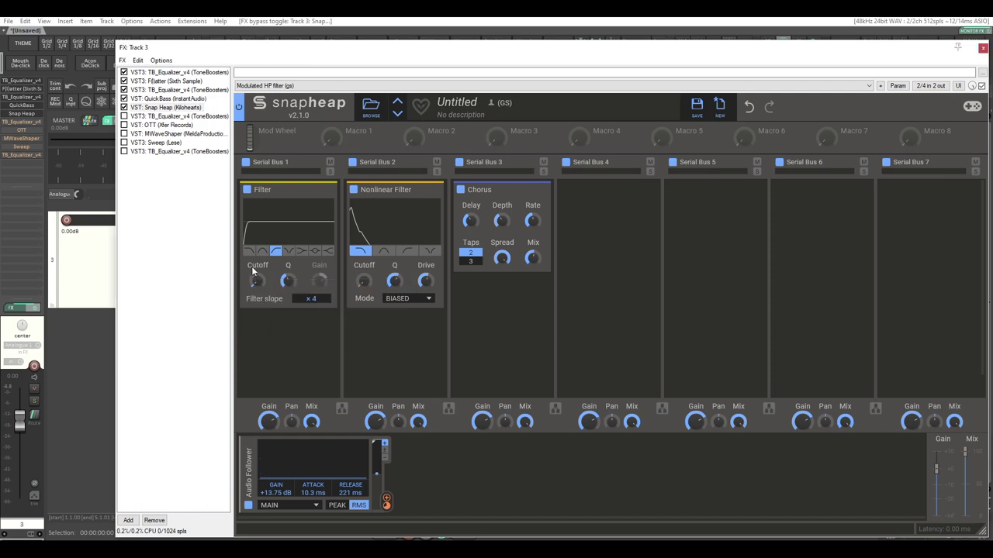
key(space)
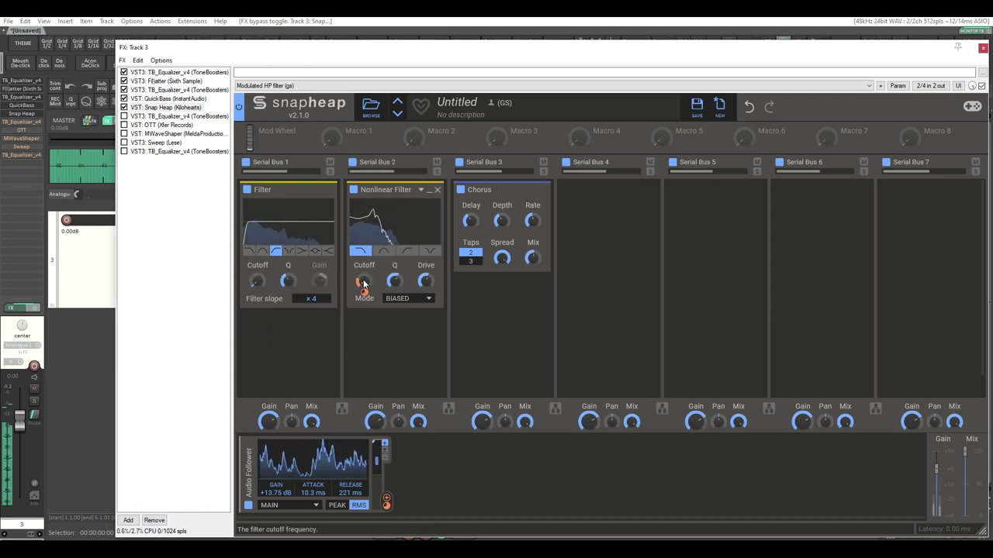
drag(386, 499, 363, 281)
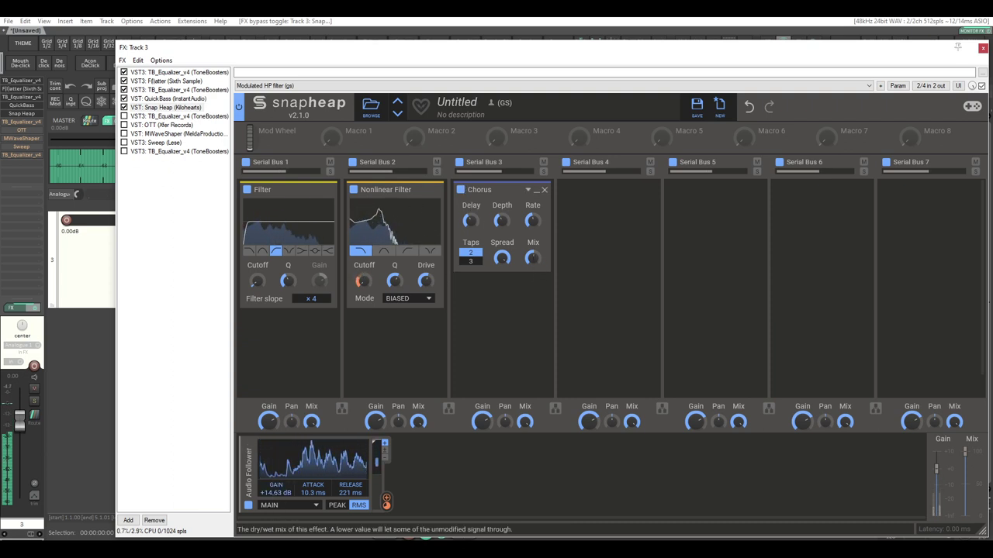
Enable the third equalizer during playback and briefly solo its 200 Hz low shelf band for listening.
click(147, 117)
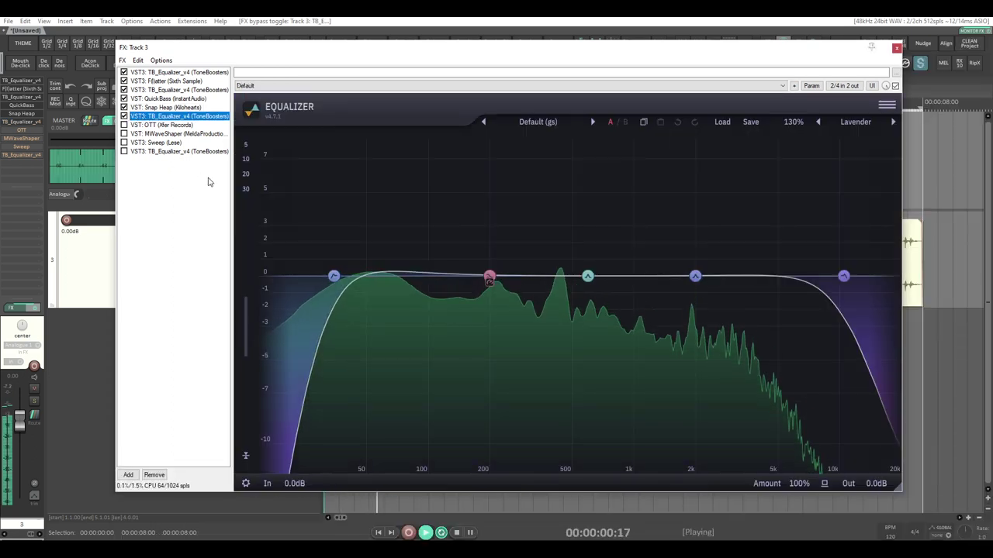
click(489, 277)
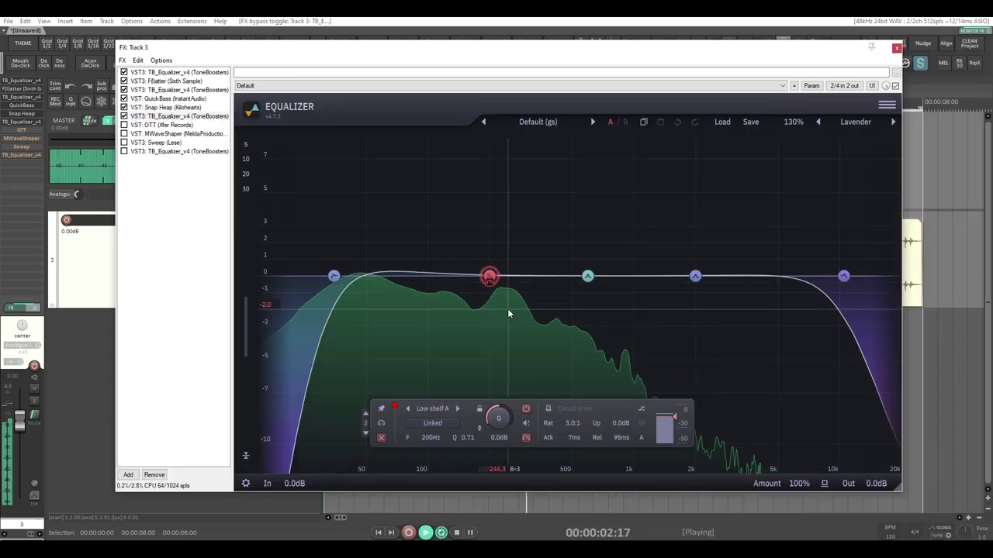
click(381, 425)
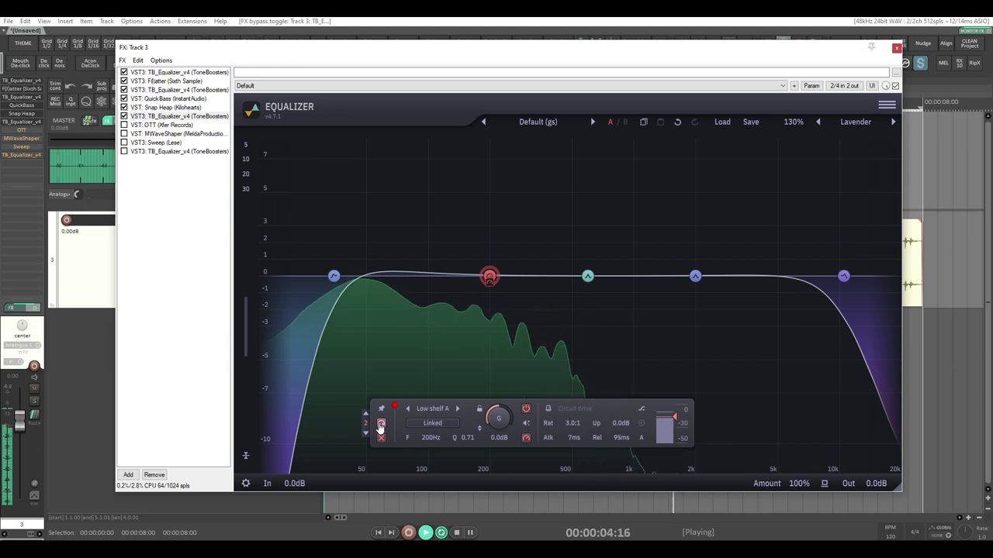
click(381, 424)
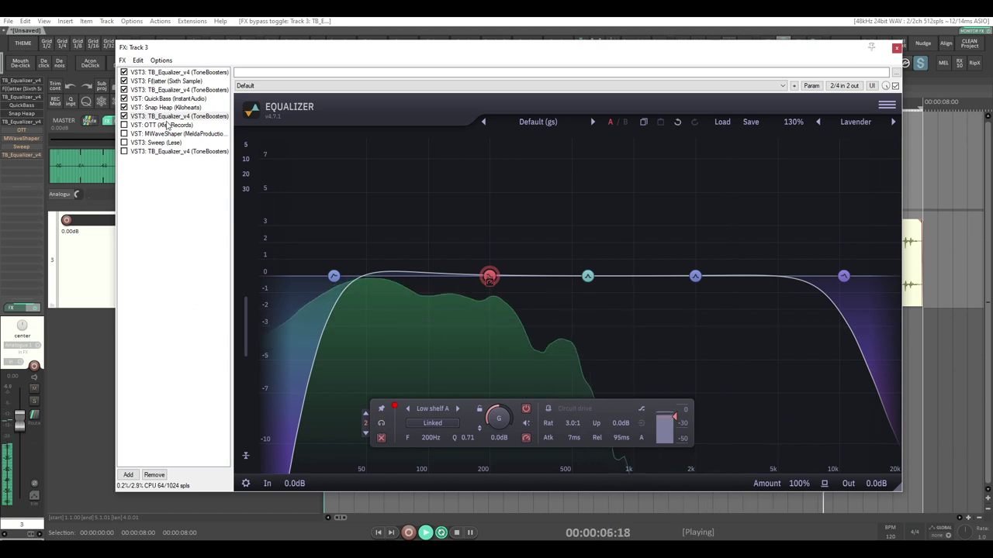
Enable OTT in the FX chain and slightly lower the upward threshold of its high band during playback.
click(167, 126)
click(124, 124)
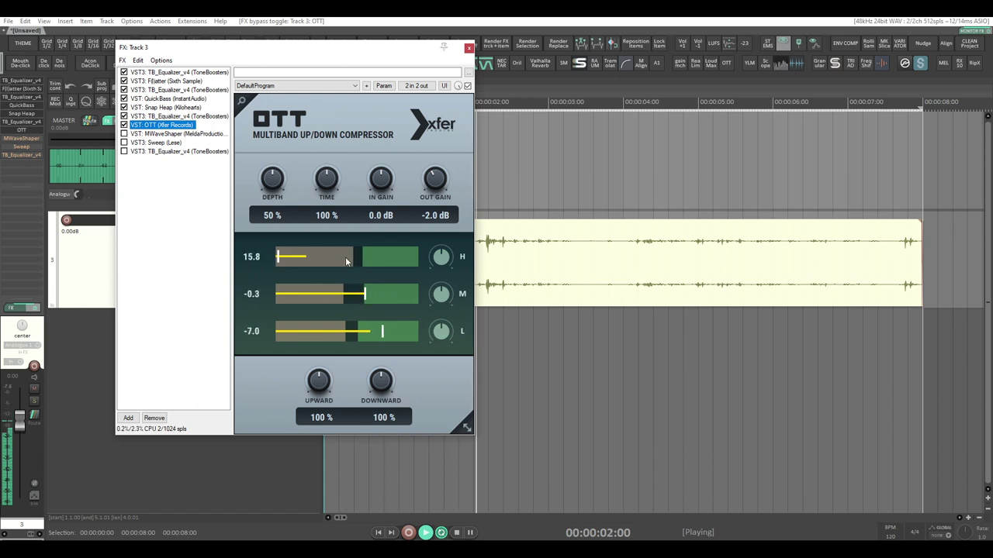
drag(353, 258, 348, 258)
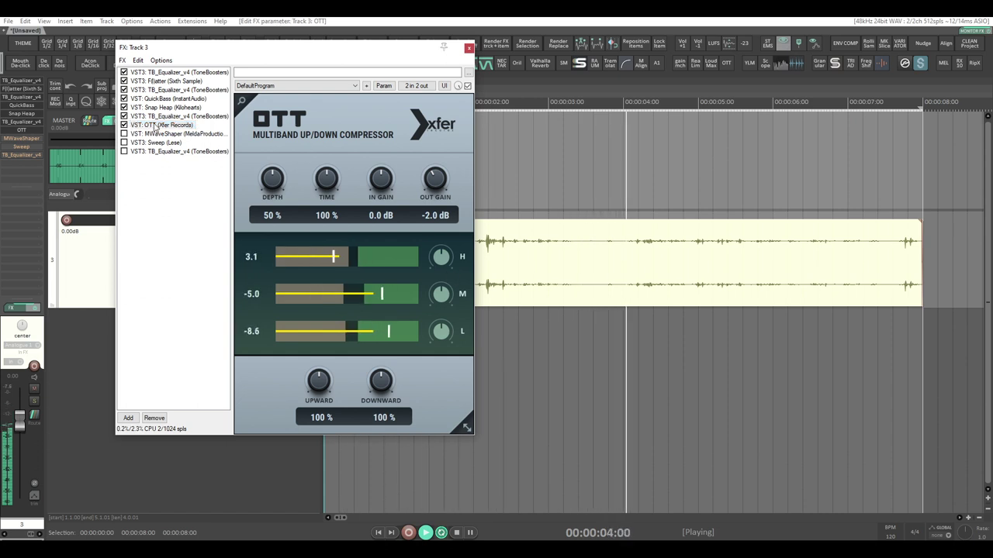
Enable MWaveShaper in the FX chain and play the item to audition it.
click(154, 135)
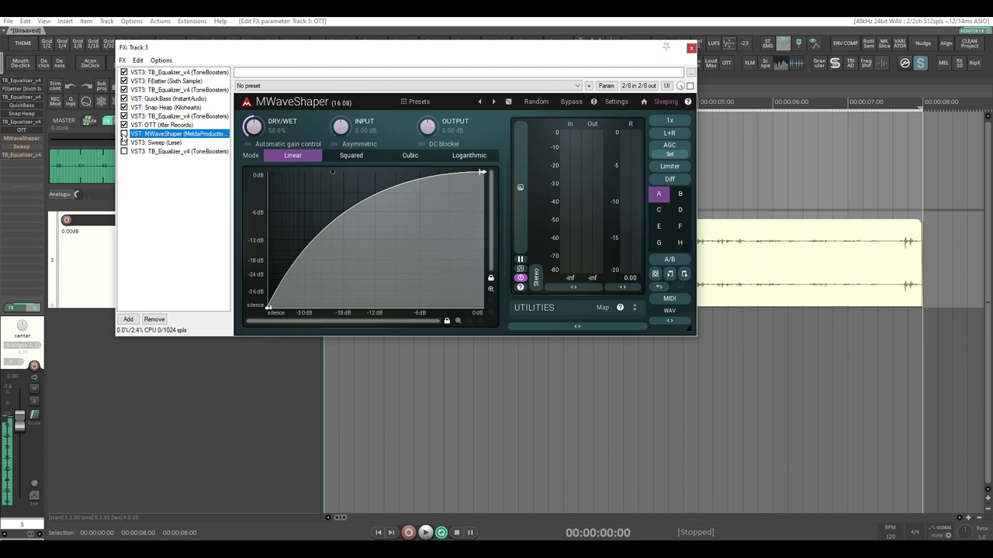
click(124, 134)
key(space)
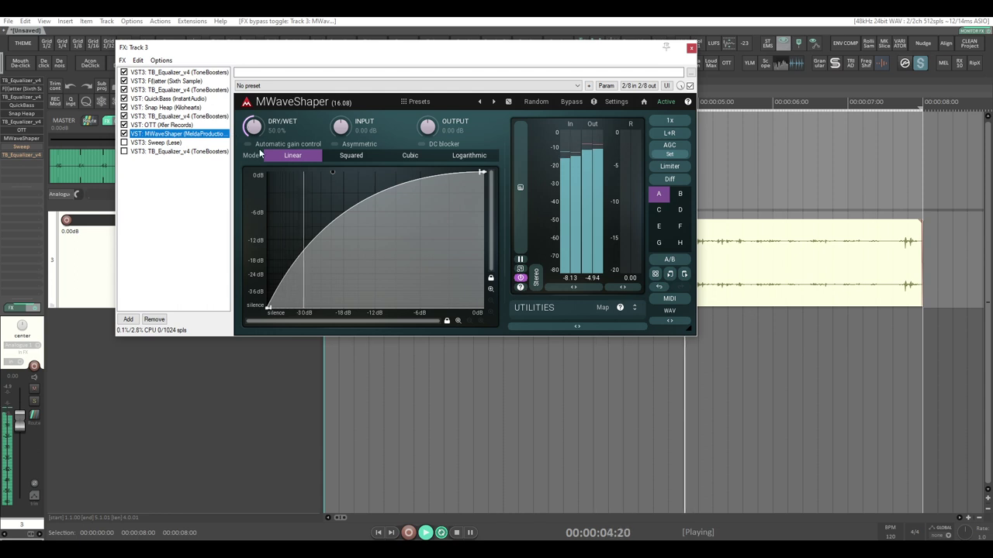
Enable Sweep in the FX chain, play the item to audition it, and stop playback.
click(150, 143)
click(125, 143)
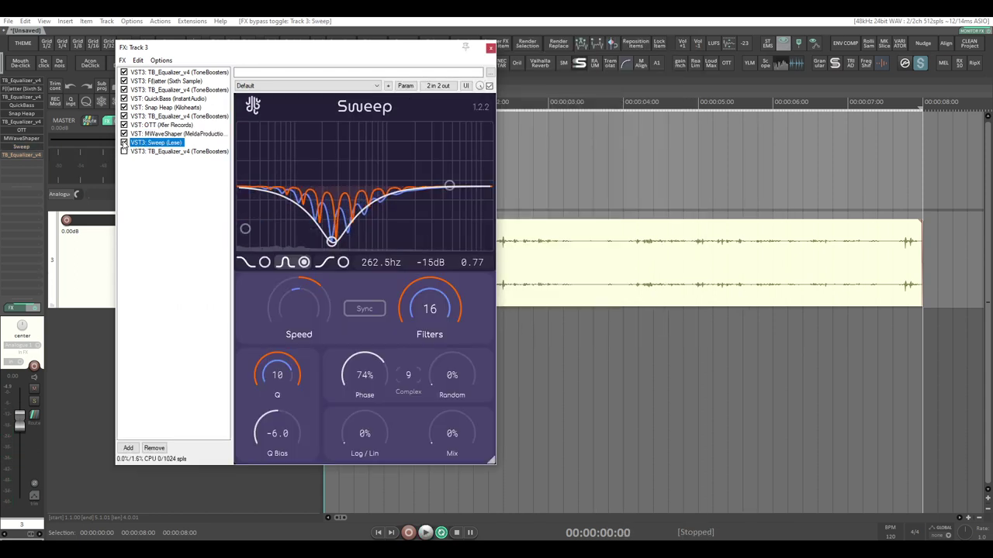
key(space)
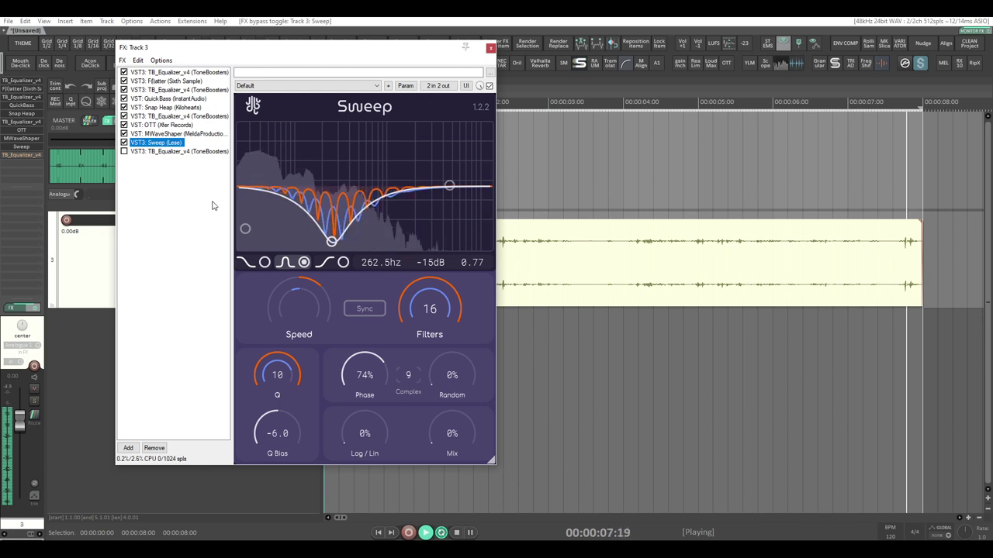
key(space)
Enable the last equalizer in the FX chain and play the item through the complete chain.
click(126, 154)
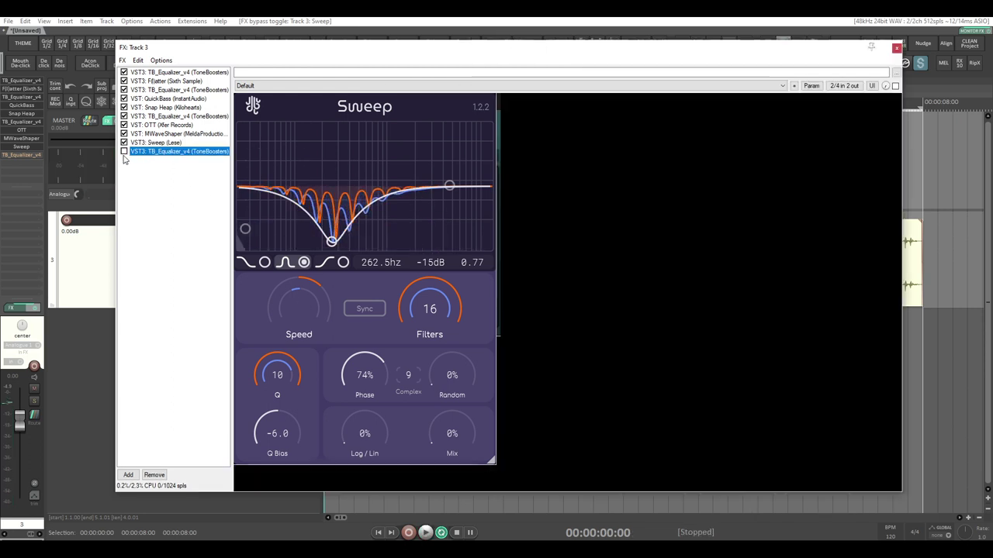
click(125, 152)
key(space)
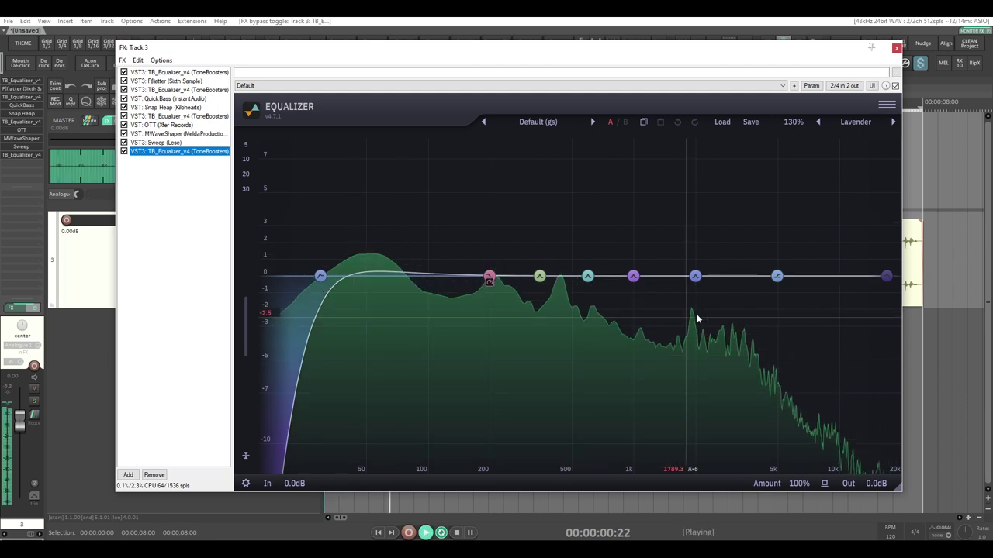
Move the last equalizer's band 4 to about 1946 Hz, reset its gain to 0.0 dB and turn on its dynamics.
drag(588, 275, 692, 206)
key(space)
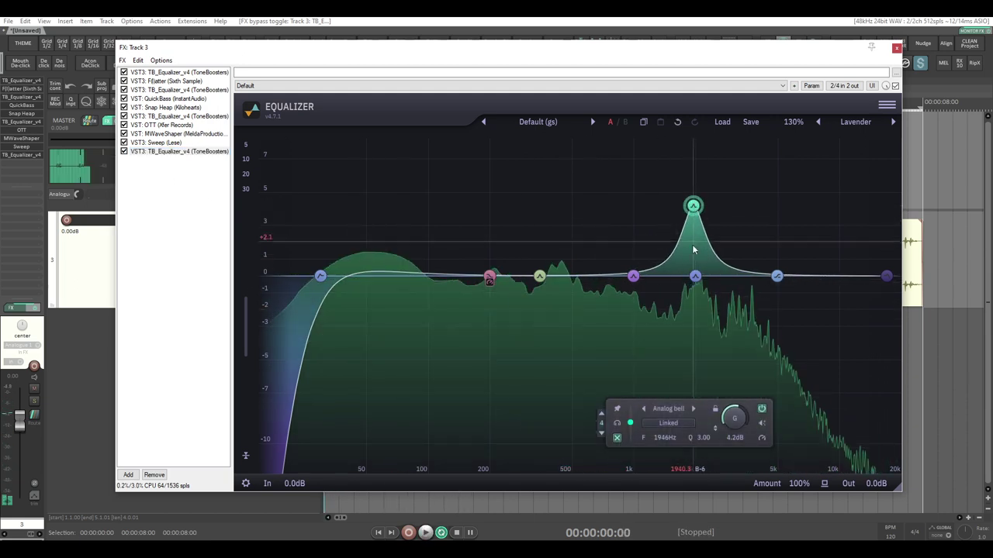
key(space)
double_click(734, 418)
click(762, 437)
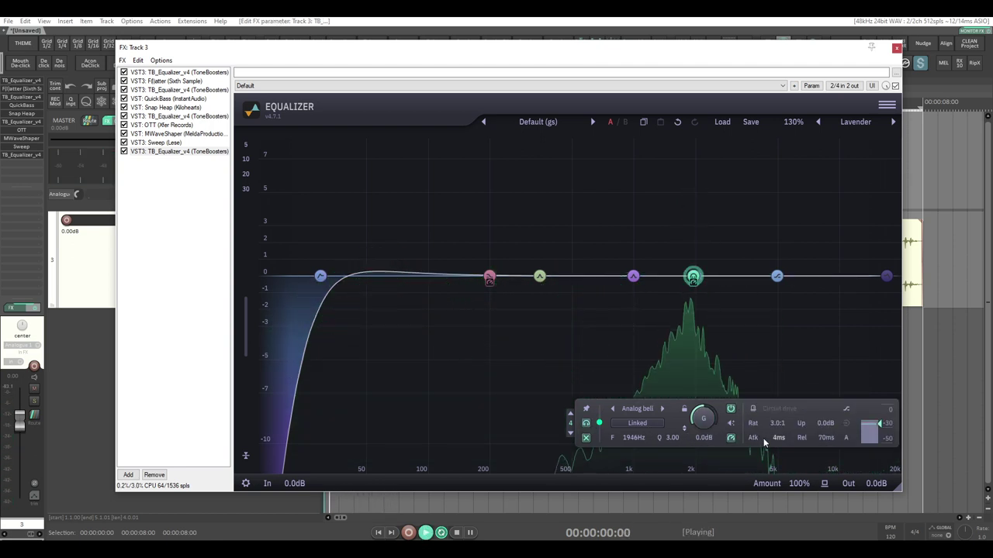
key(space)
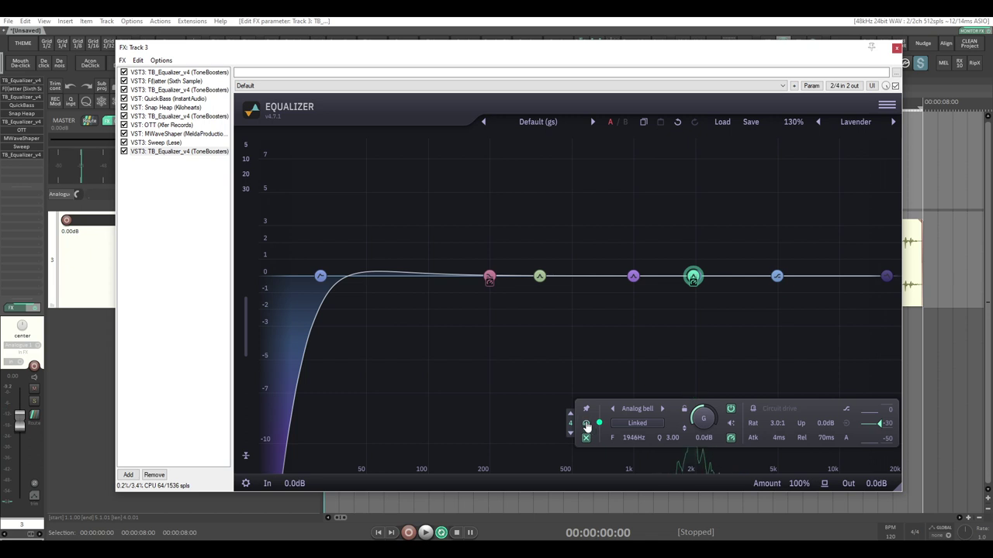
Move band 1 to about 445 Hz during playback, reset its gain to 0.0 dB and turn on its dynamics.
key(space)
drag(540, 277, 560, 196)
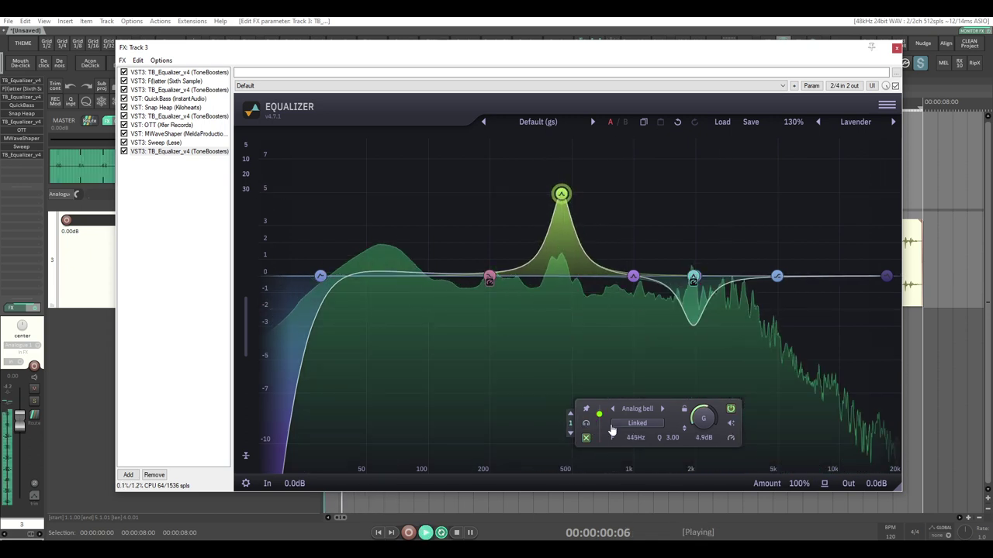
double_click(702, 419)
click(730, 423)
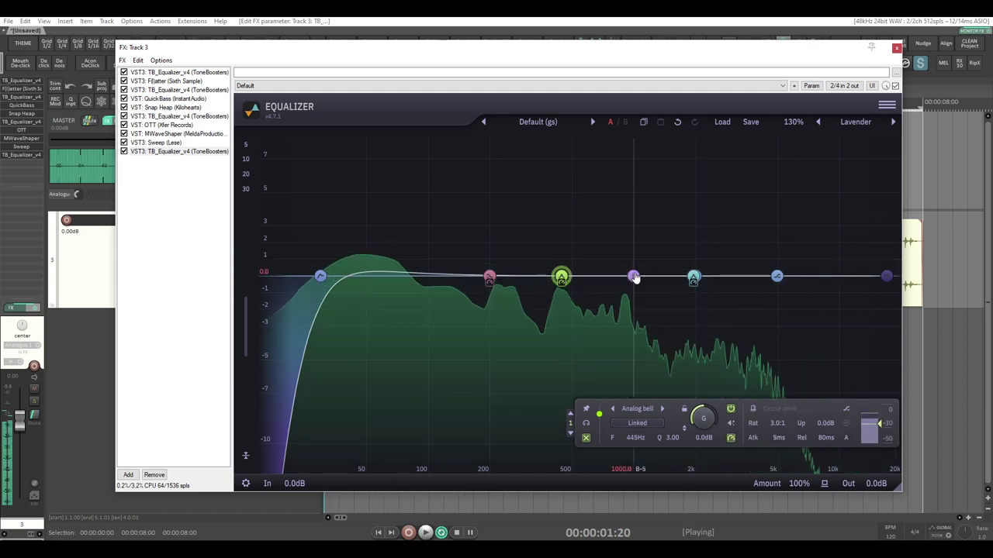
Make band 5 a dynamic band at about 3165 Hz with Q 1.57 and 0.0 dB gain, and play the result.
key(space)
drag(633, 277, 738, 206)
key(space)
scroll(728, 199, down, 6)
key(space)
key(space)
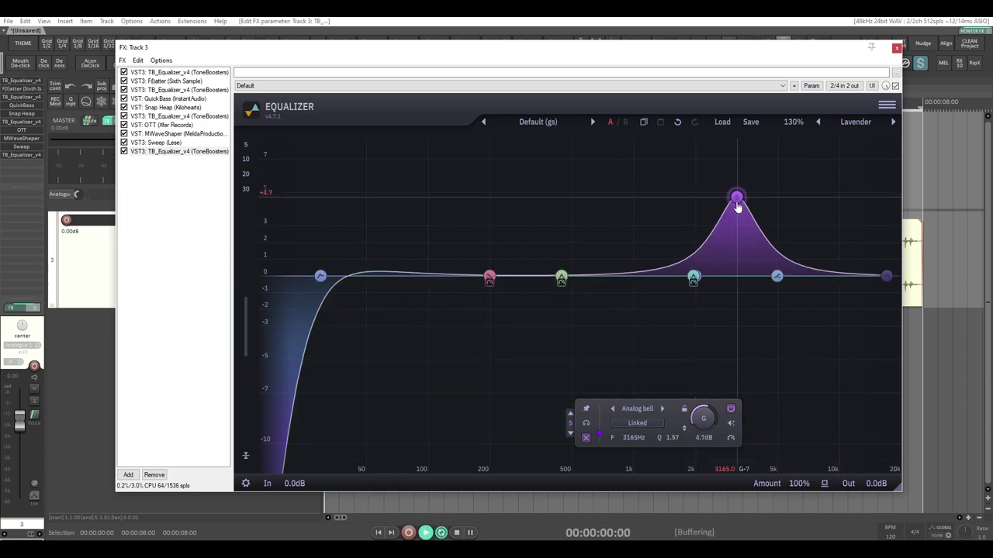
key(space)
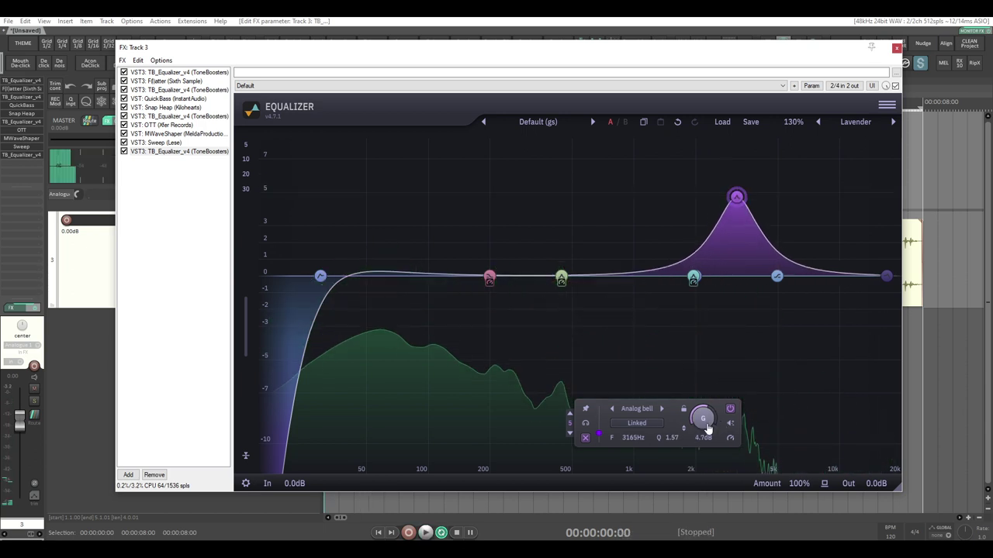
double_click(707, 428)
click(731, 439)
key(space)
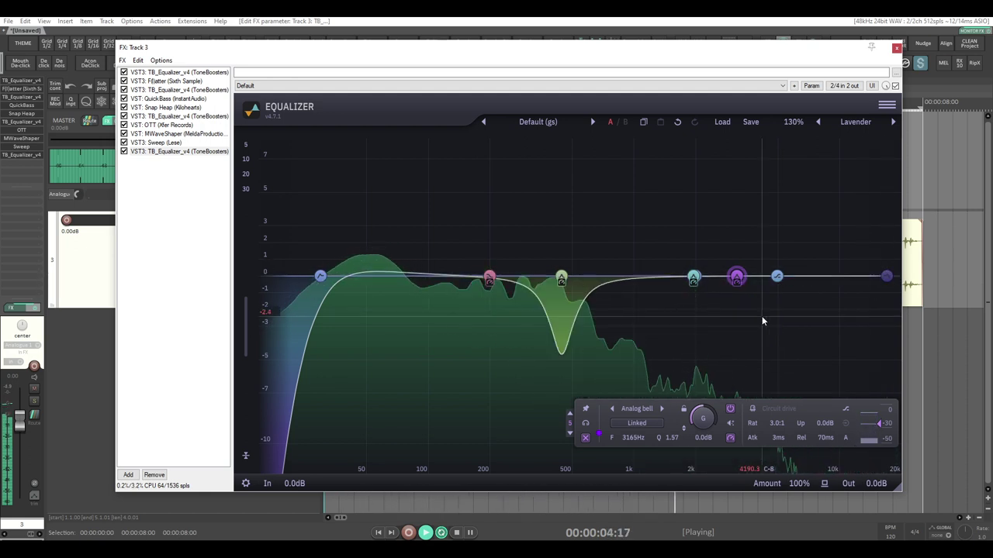
Add StandardCLIP to the end of the track's FX chain and set its clip level to -7.20 dB during playback.
click(182, 221)
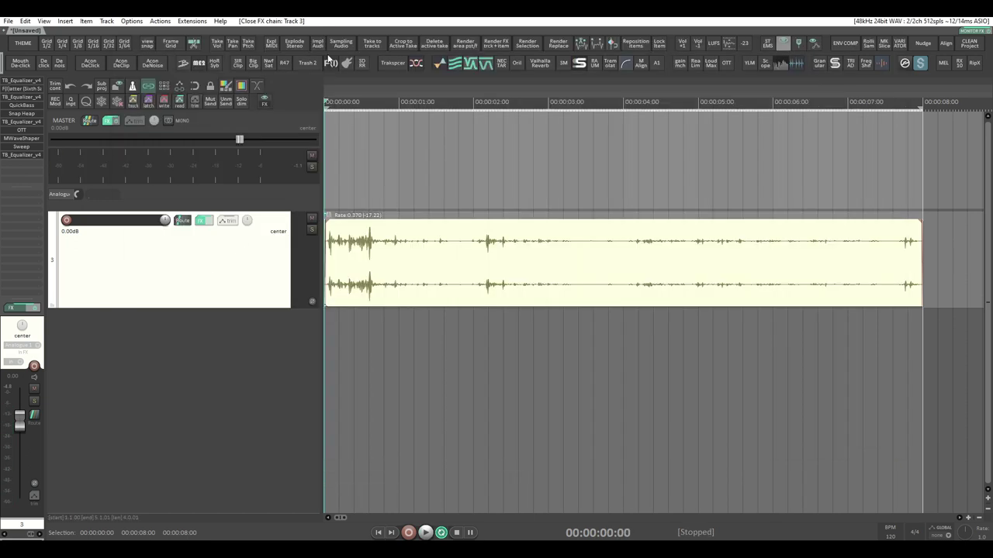
click(243, 64)
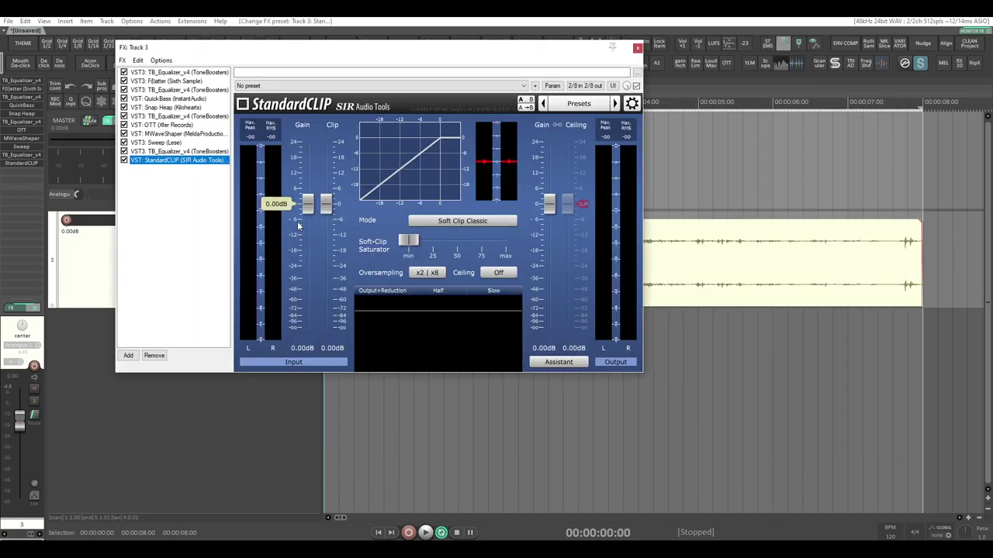
key(space)
drag(322, 222, 330, 230)
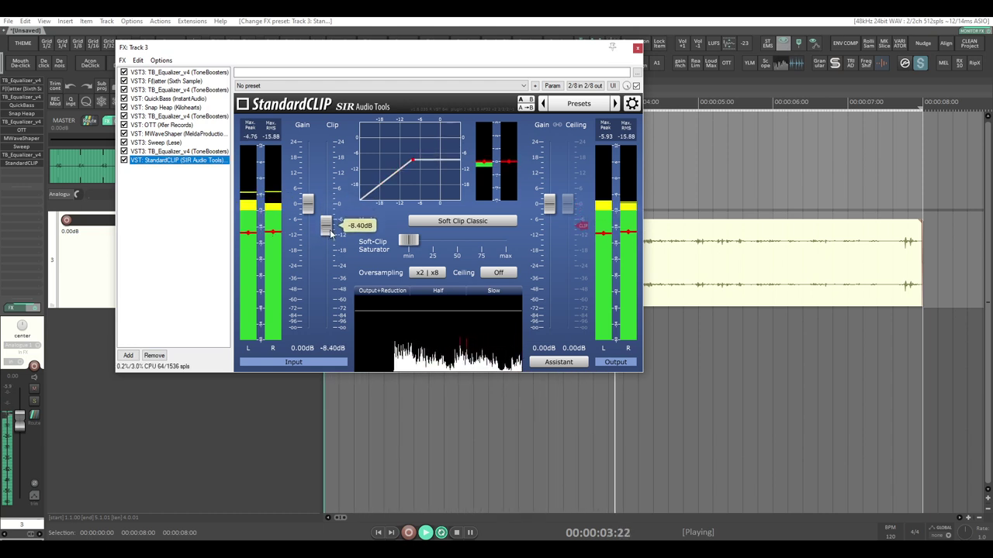
scroll(330, 229, up, 3)
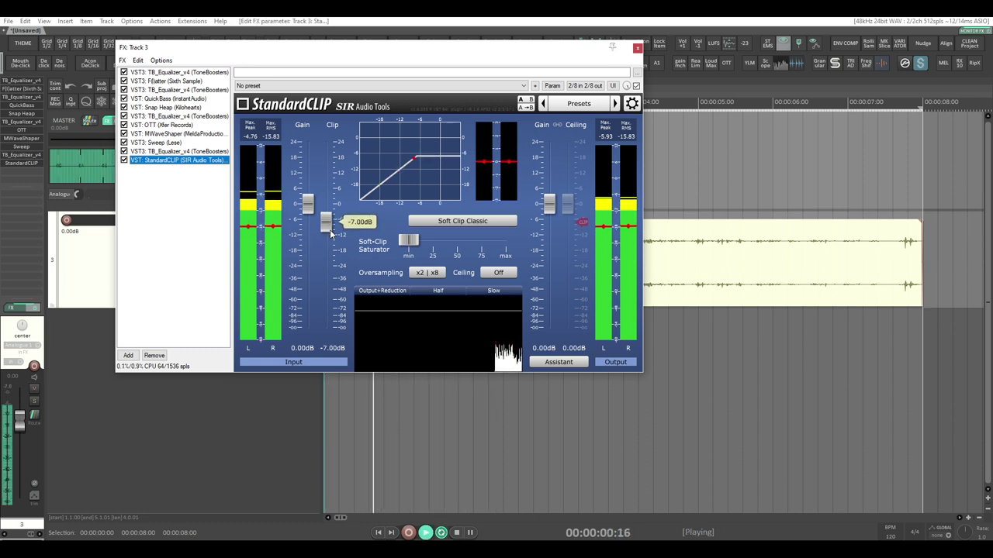
scroll(329, 229, down, 1)
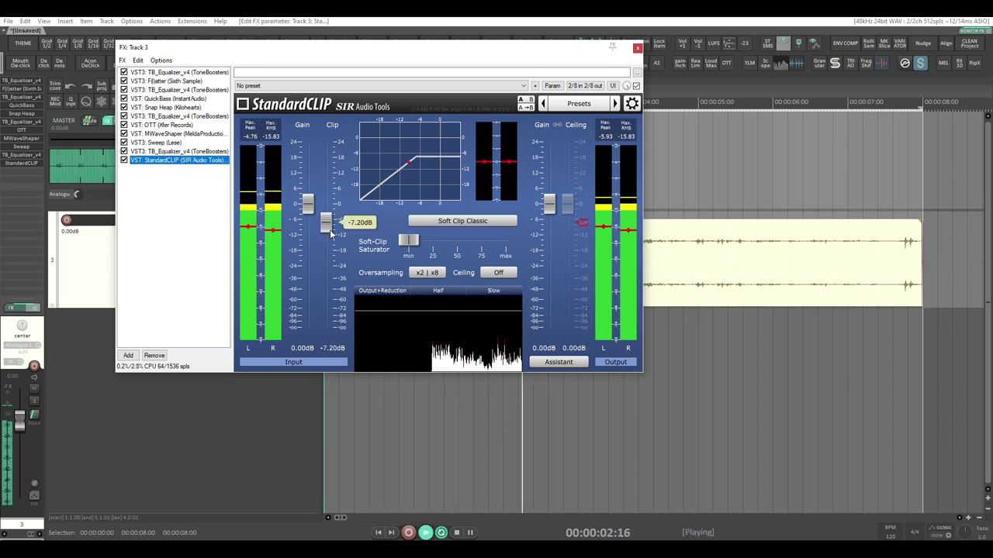
click(637, 49)
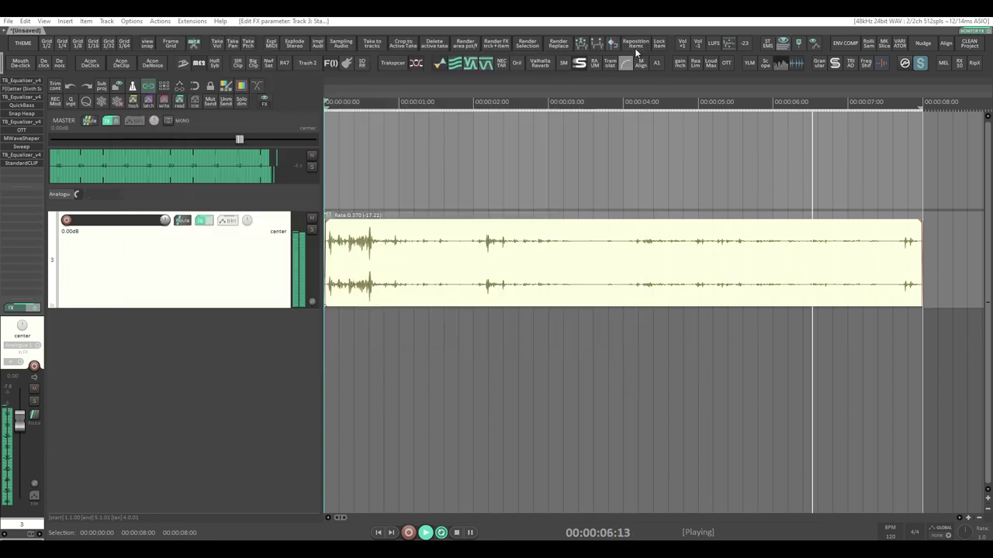
Add ReaLimit after the clipper and set its linked threshold and brickwall ceiling to -7.40 dB during playback.
click(695, 62)
key(space)
scroll(255, 172, down, 10)
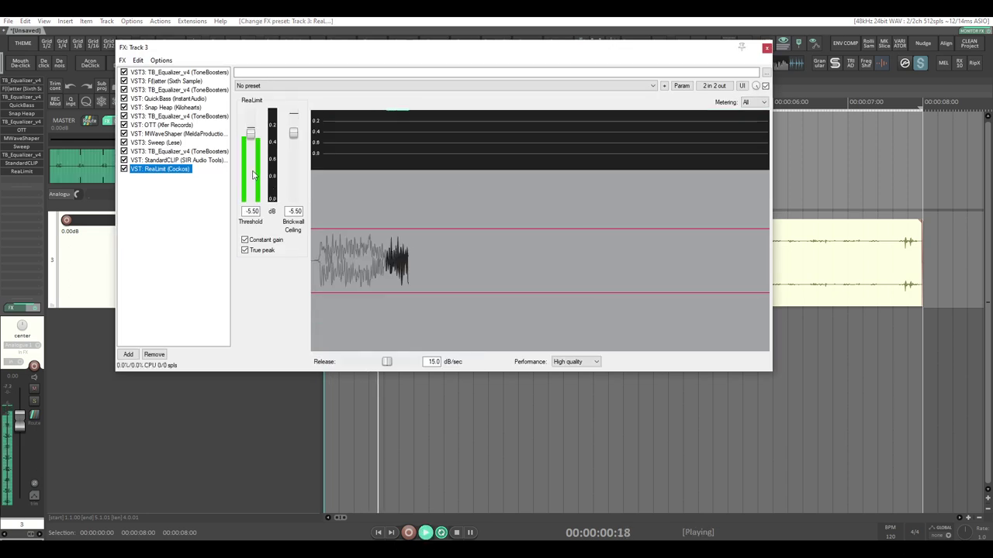
scroll(254, 174, down, 2)
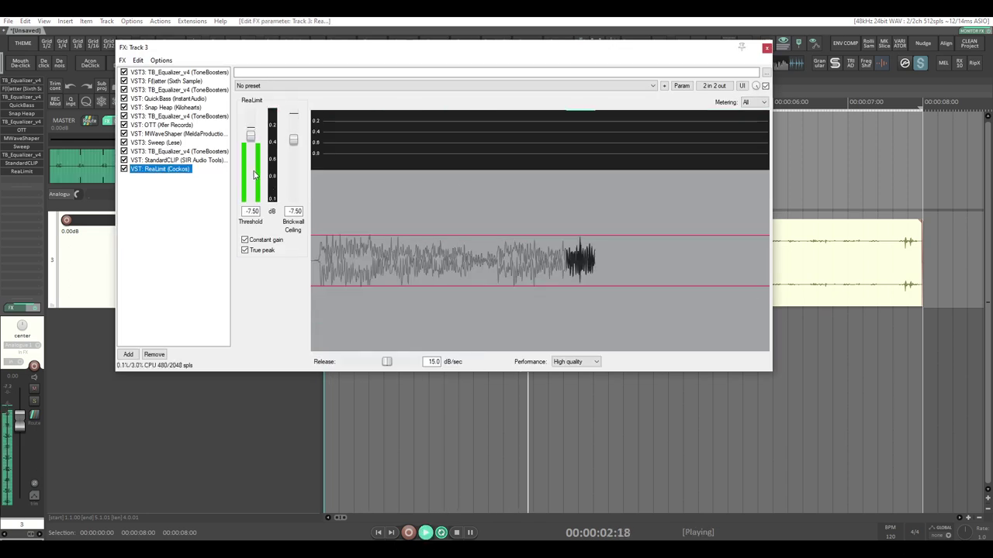
key(space)
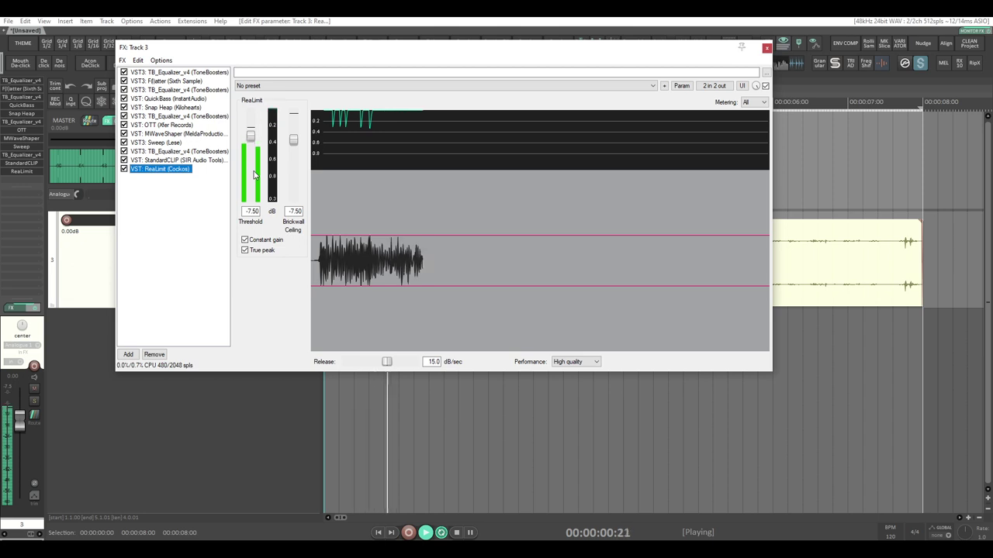
scroll(254, 174, up, 1)
key(space)
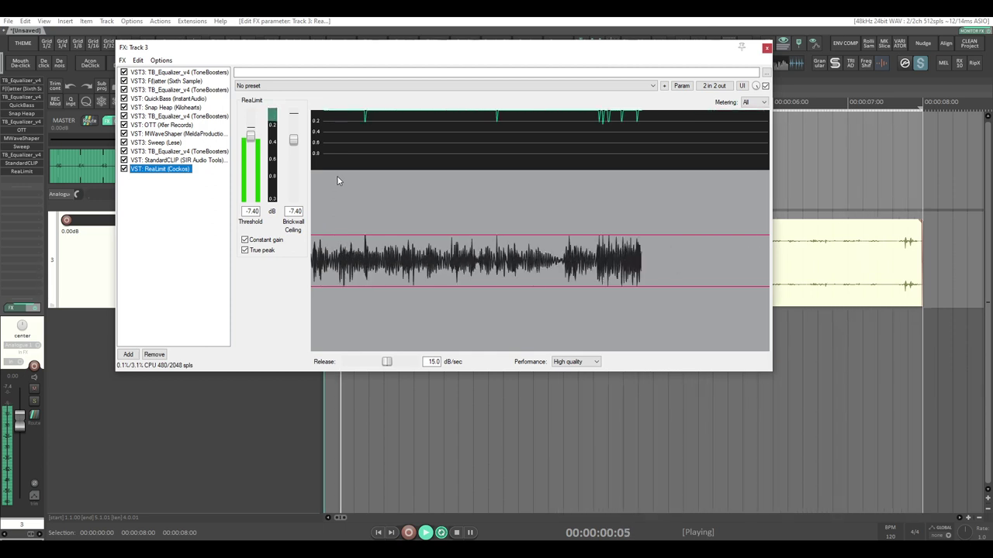
click(766, 48)
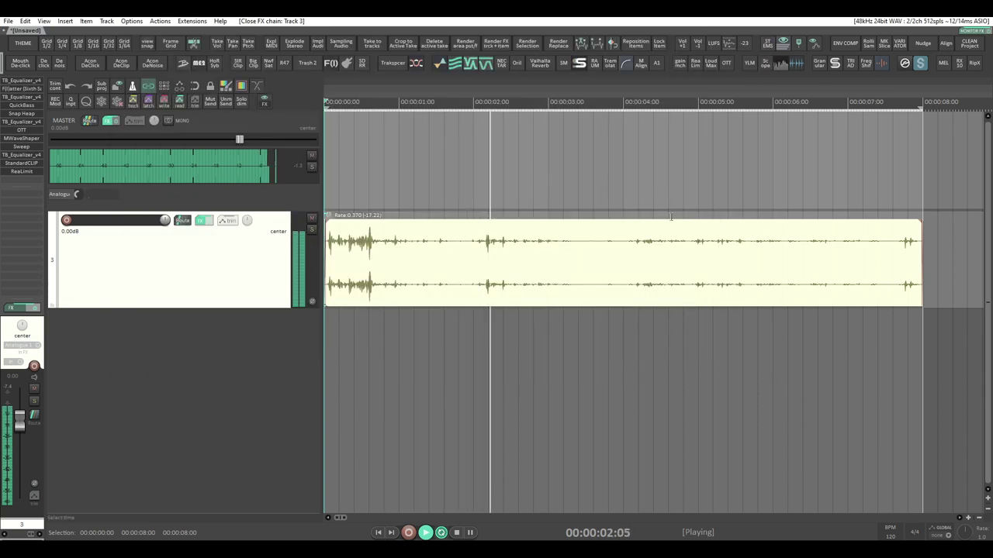
Bypass and re-enable the track's whole FX chain to compare the original and processed sound in playback.
click(206, 221)
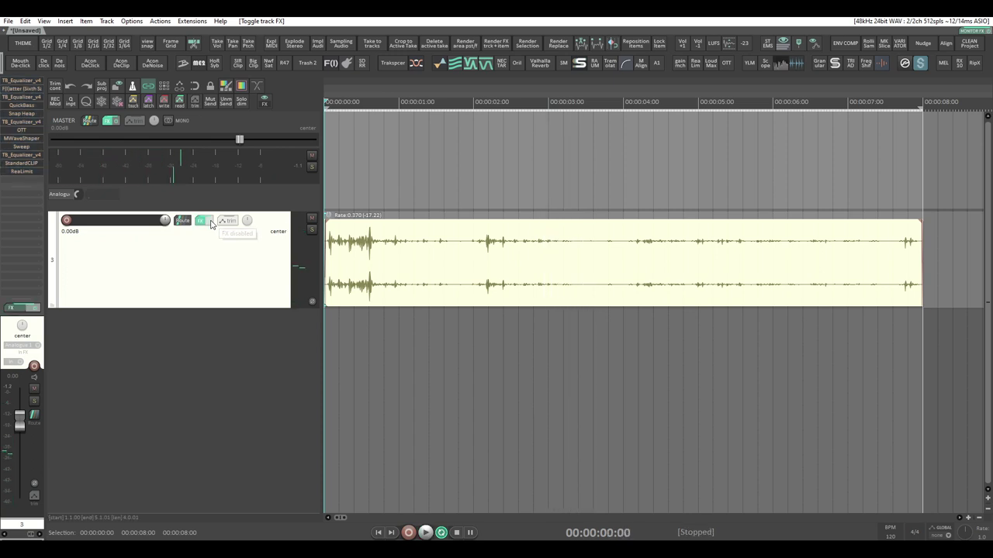
click(211, 224)
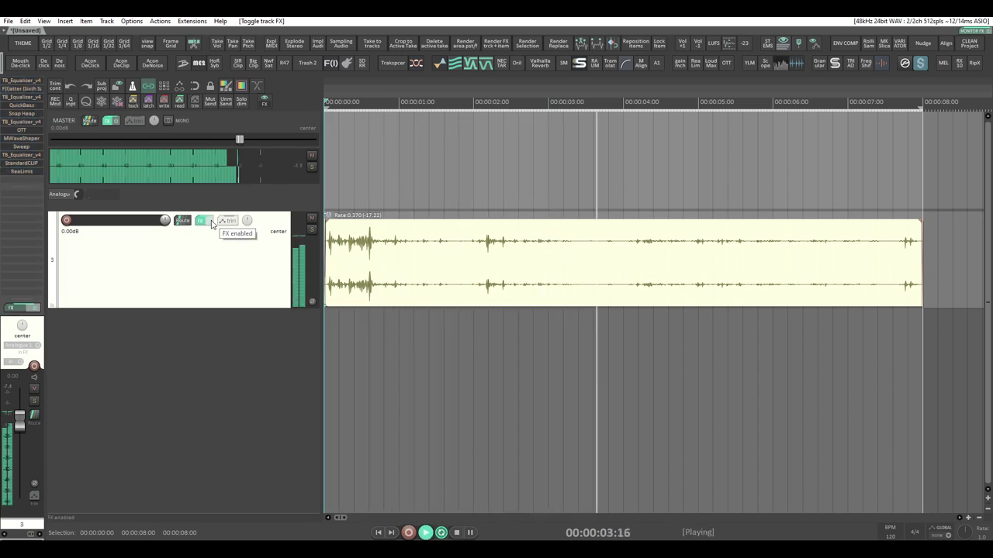
key(space)
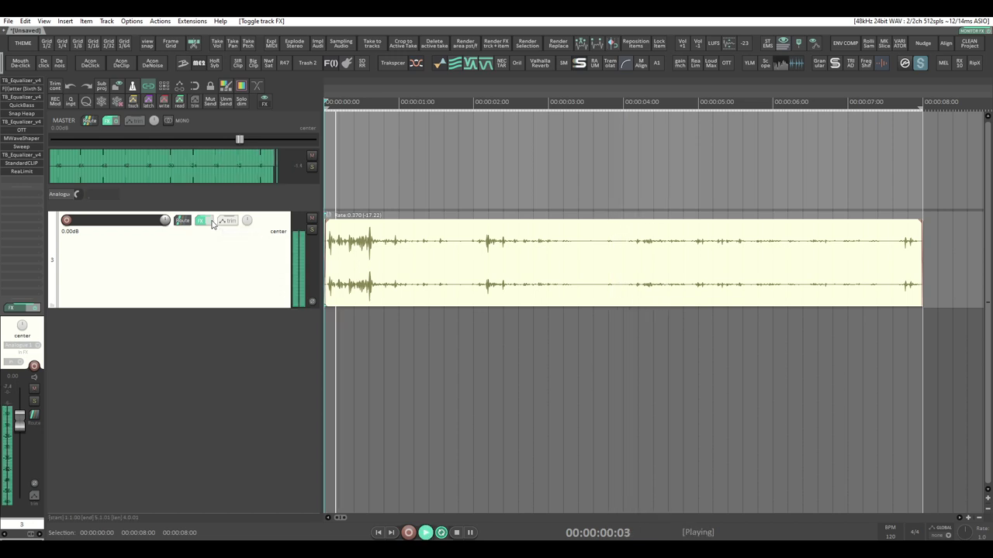